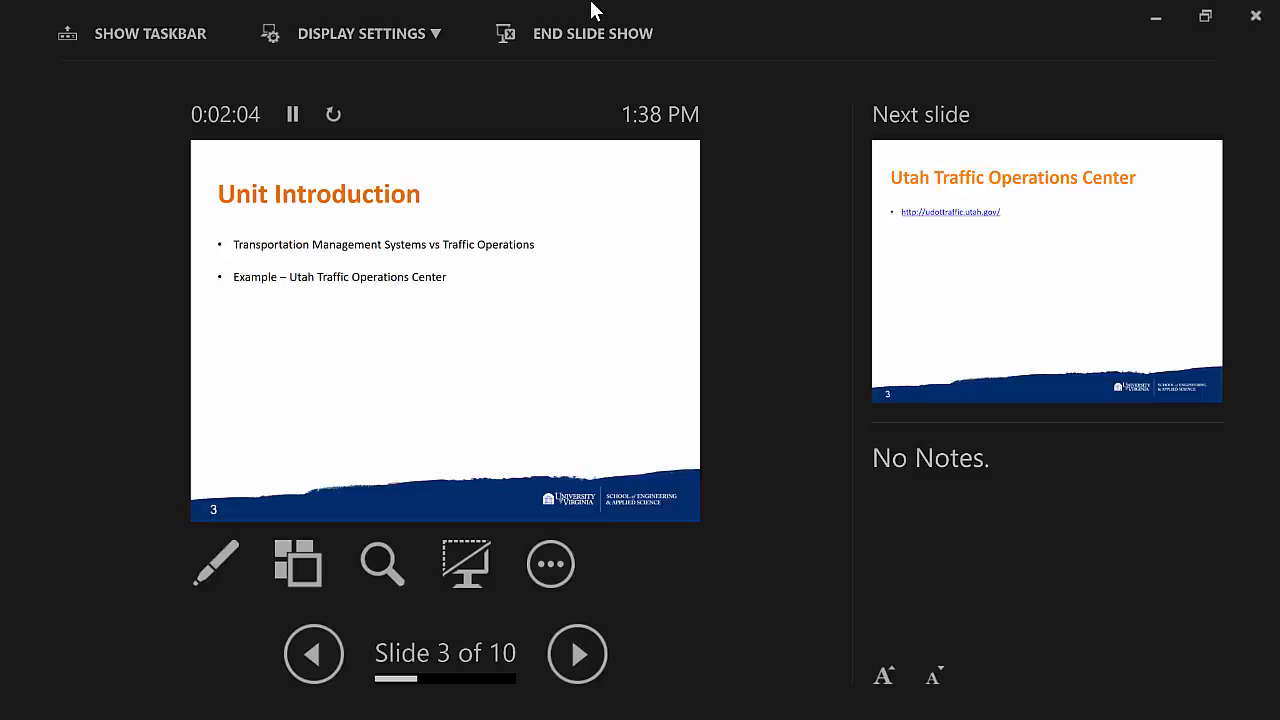
key(Right)
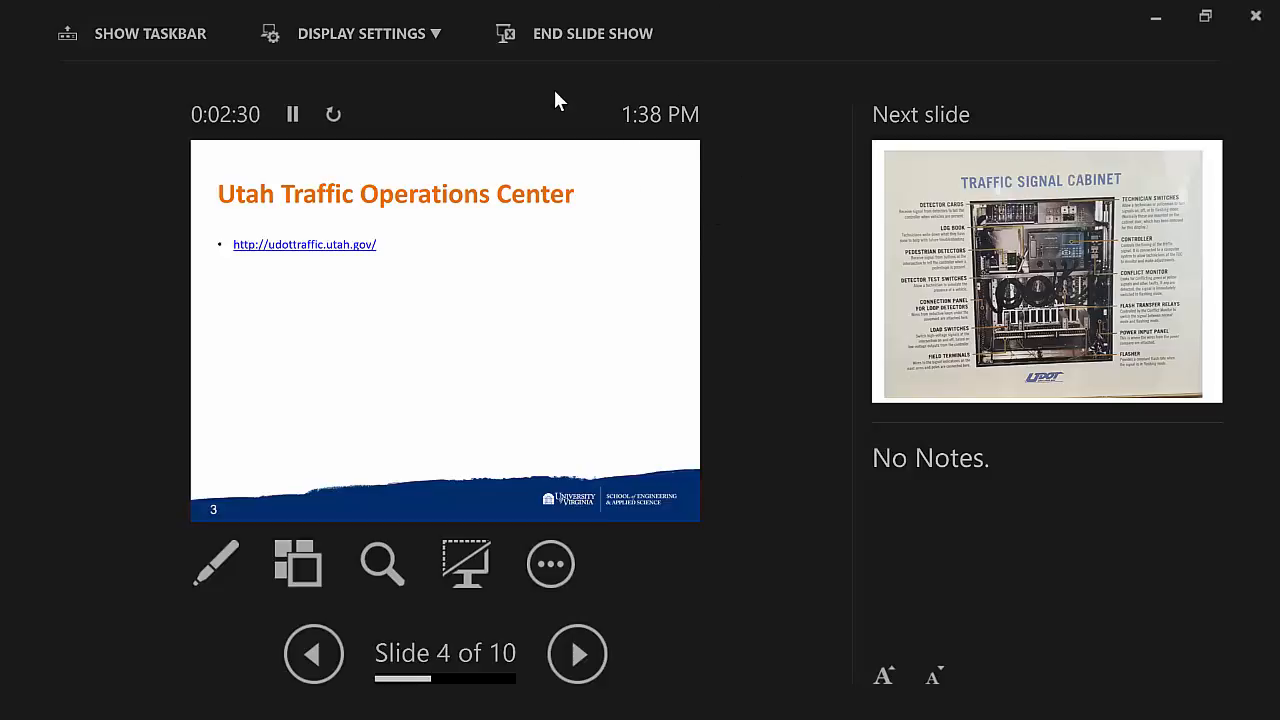
Advance the slide show to the traffic signal cabinet diagram.
key(Right)
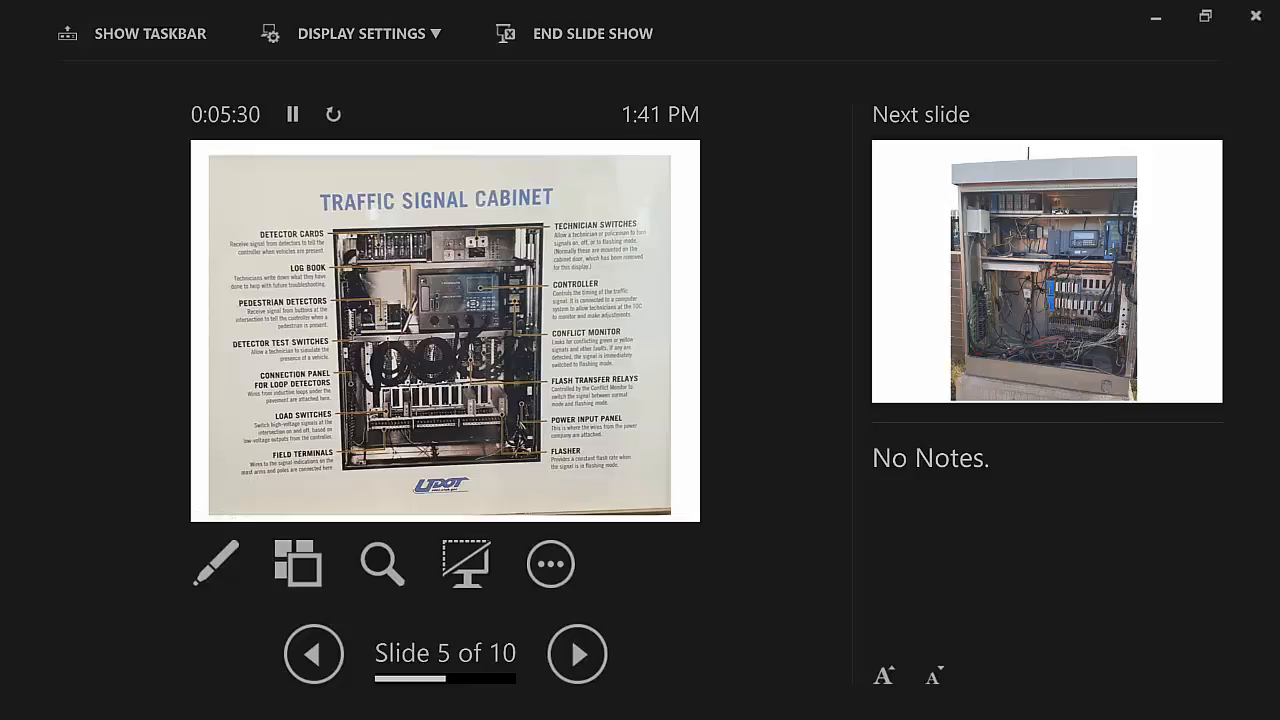
Step back to the cabinet photo, then advance to the pole-mounted equipment slide.
key(Right)
key(Right)
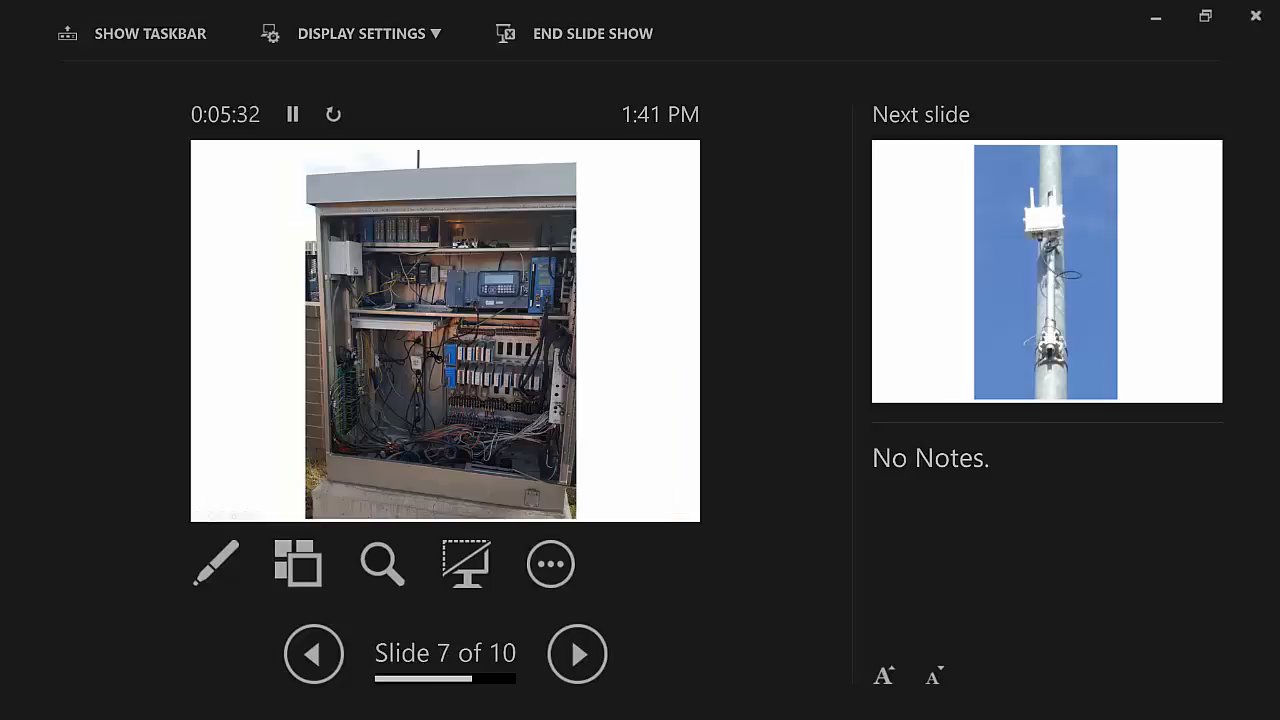
key(Left)
key(Right)
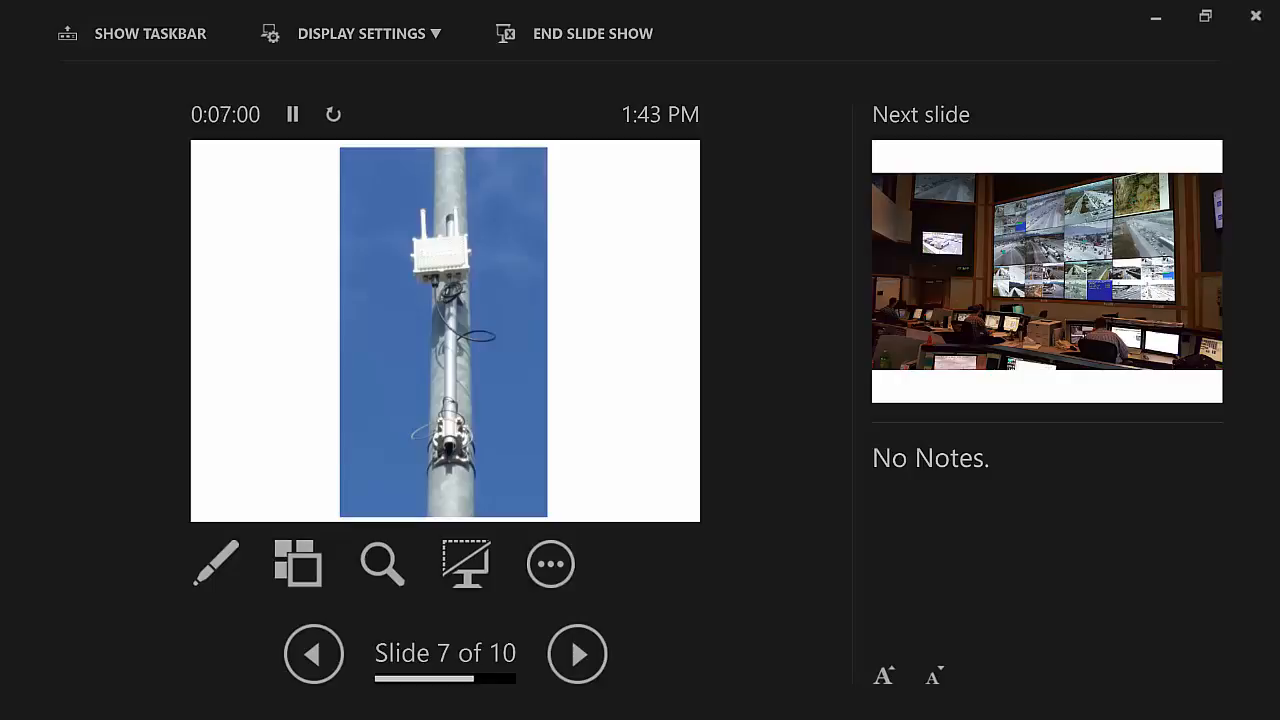
Advance to the control room photo with the wall of traffic camera screens.
key(Right)
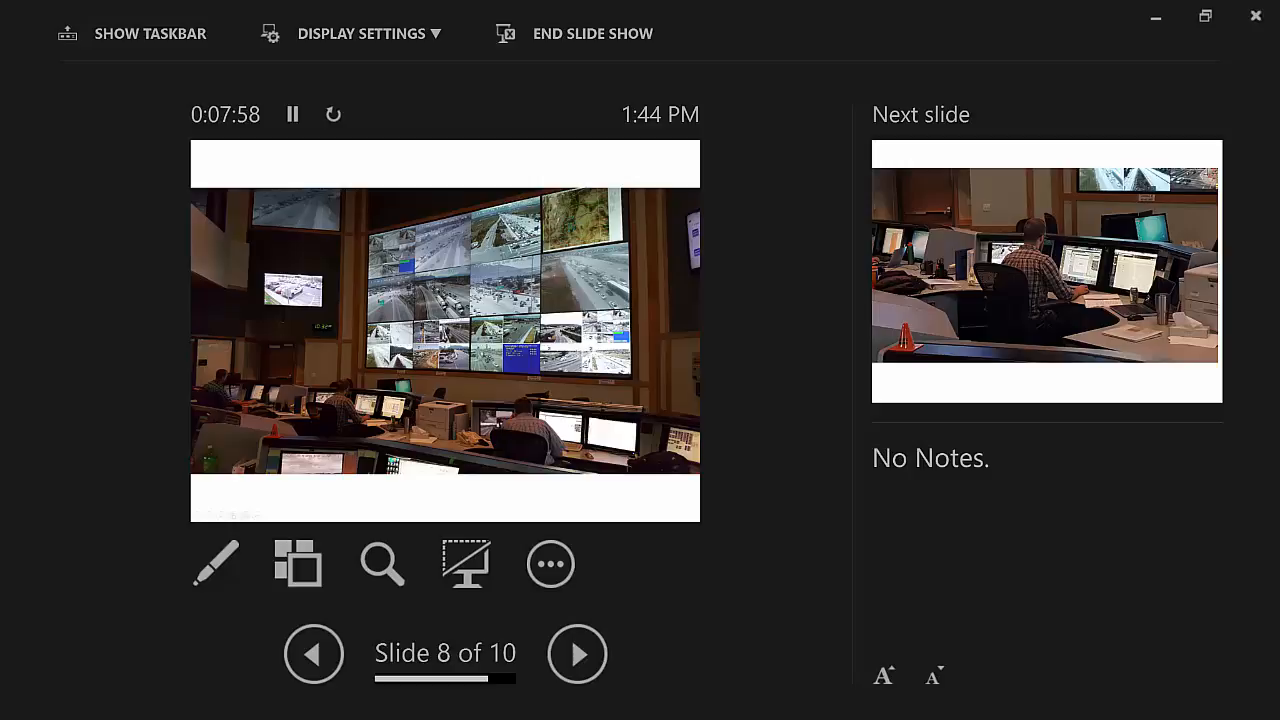
Advance through slides 9 and 10 and past the last slide to end the Unit 2 show.
key(Right)
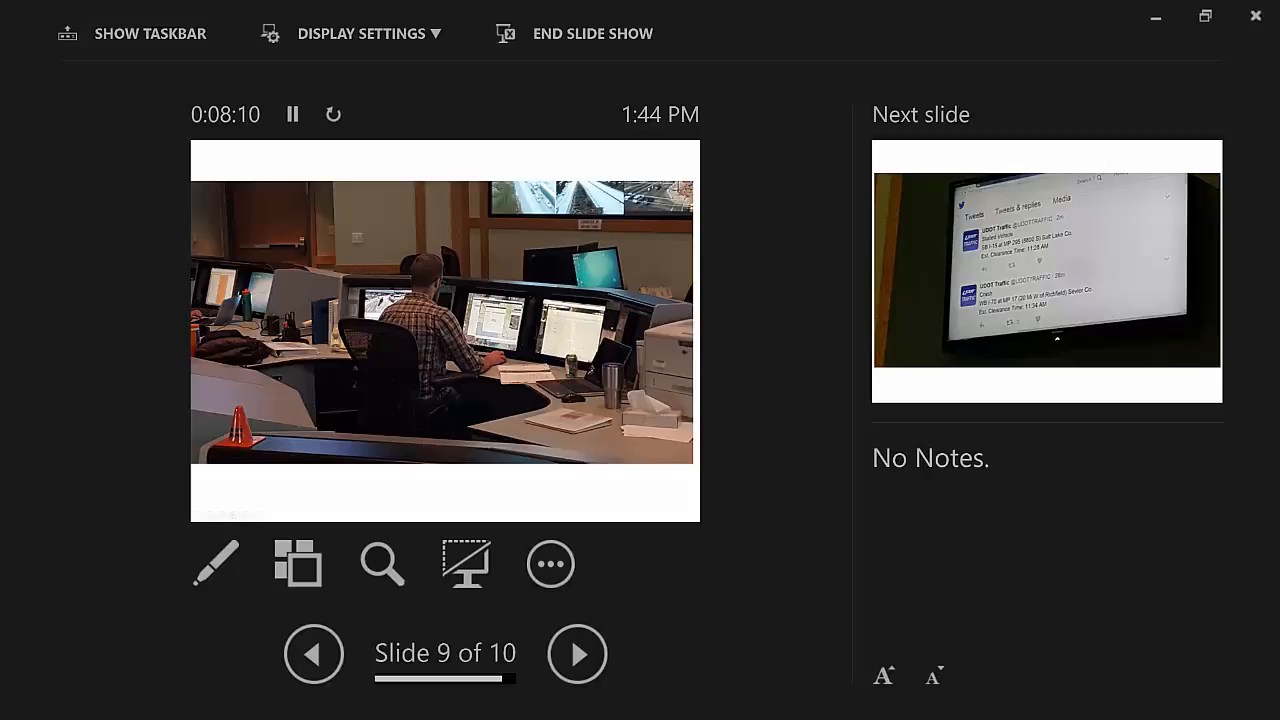
key(Right)
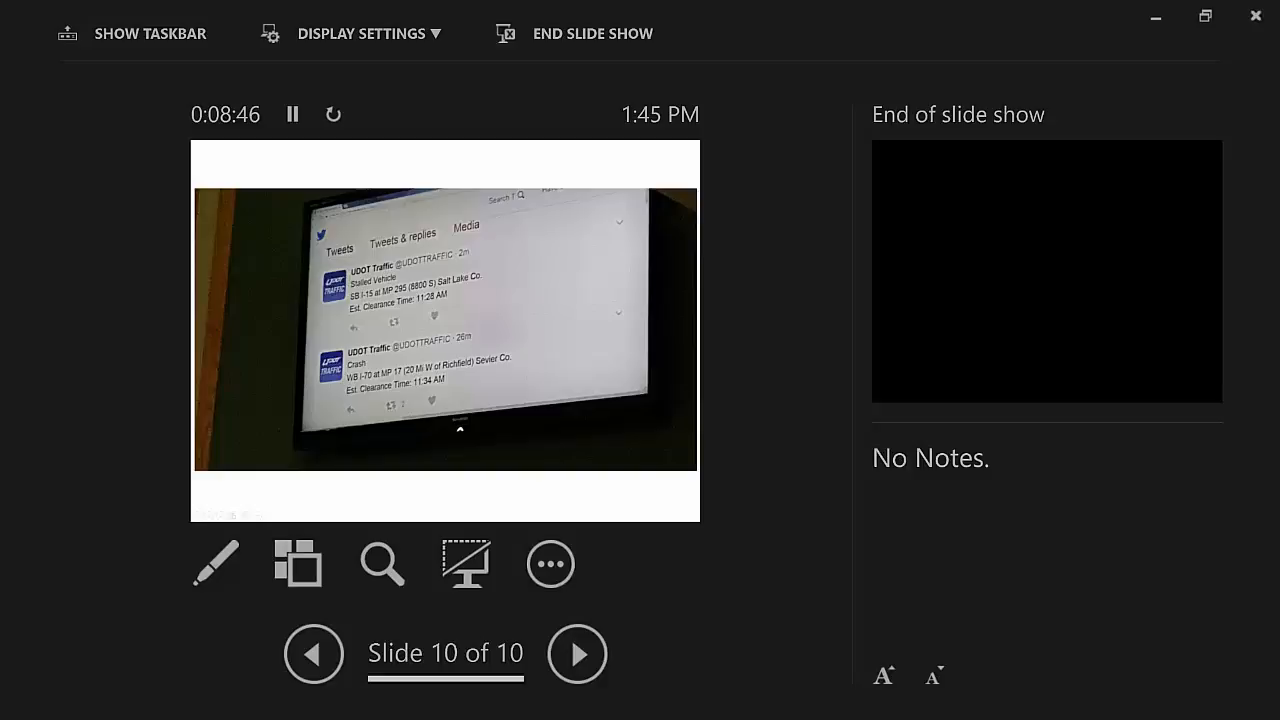
key(Right)
key(Right)
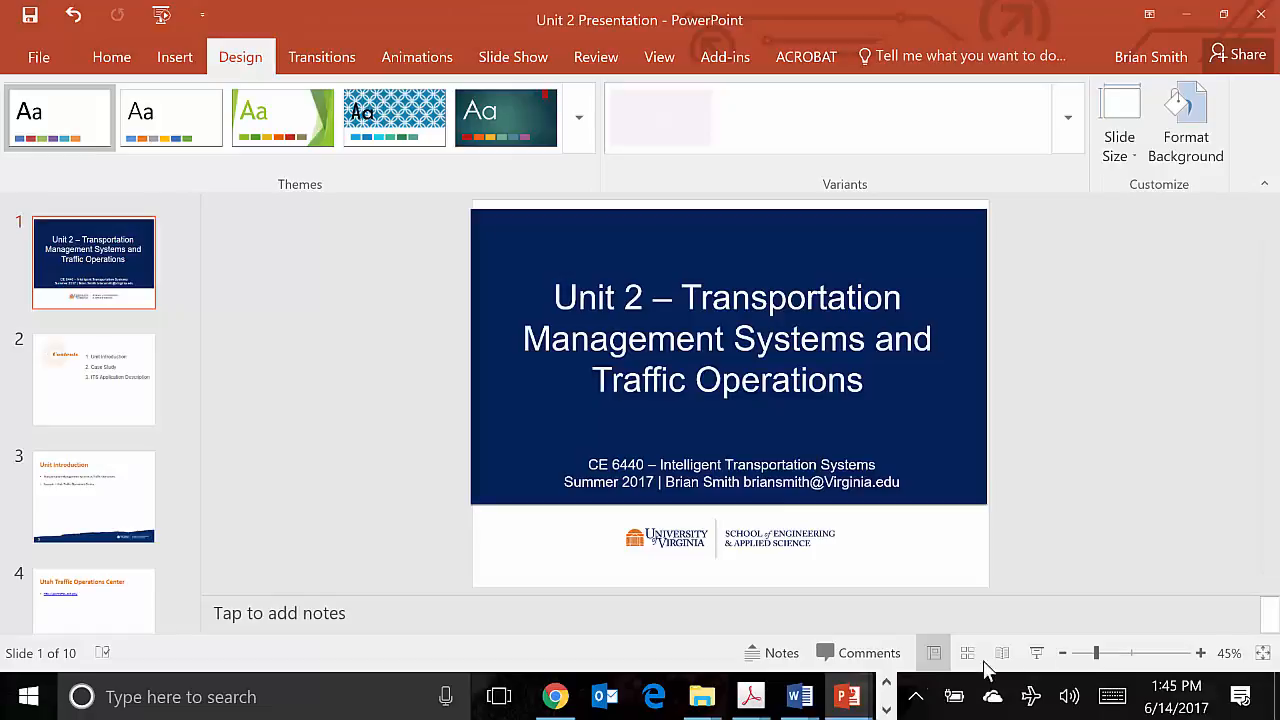
Switch from the taskbar to the SE_conOps_Component1 presentation window.
click(847, 696)
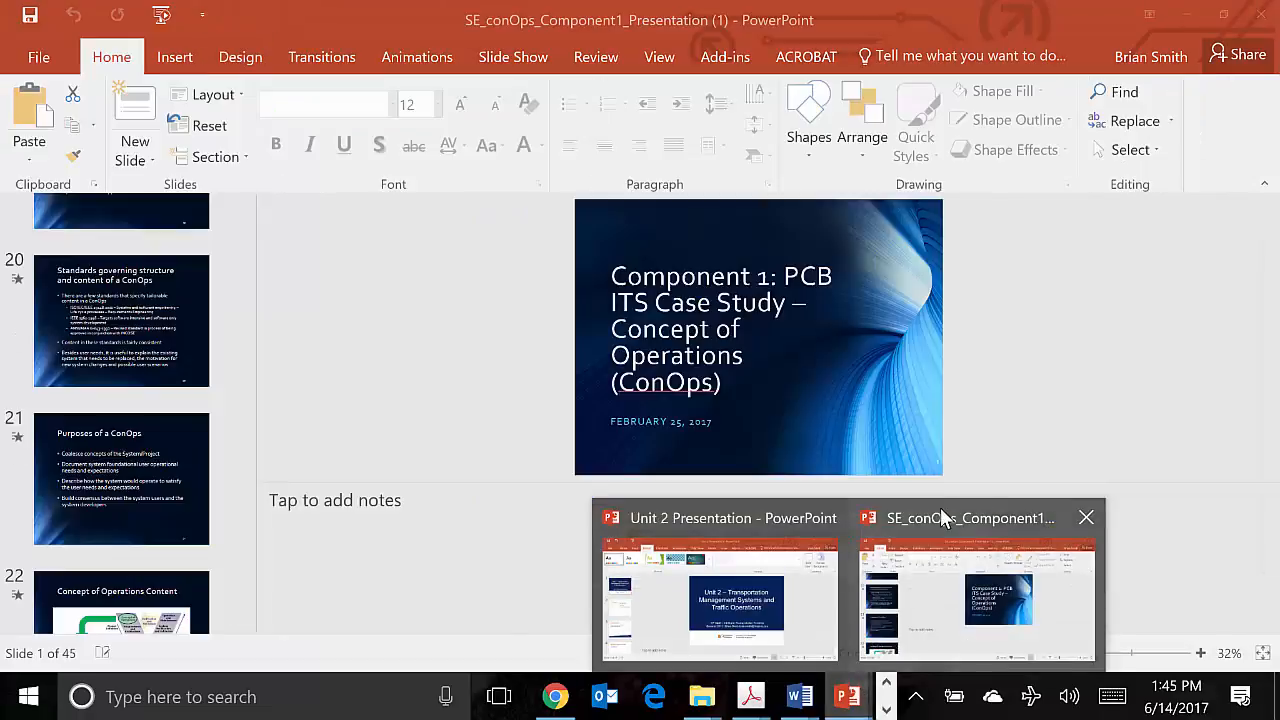
click(940, 517)
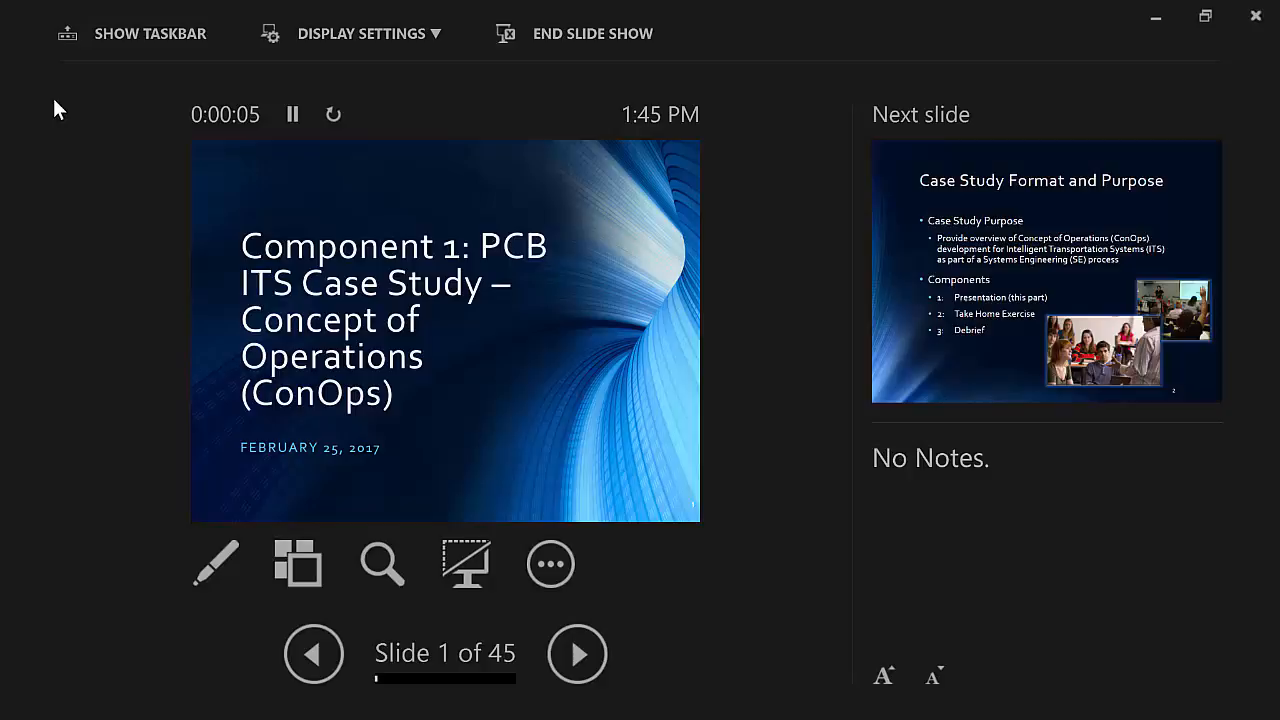
Advance through Case Study Format and Purpose to the Exercise Case Study Overview slide.
key(Right)
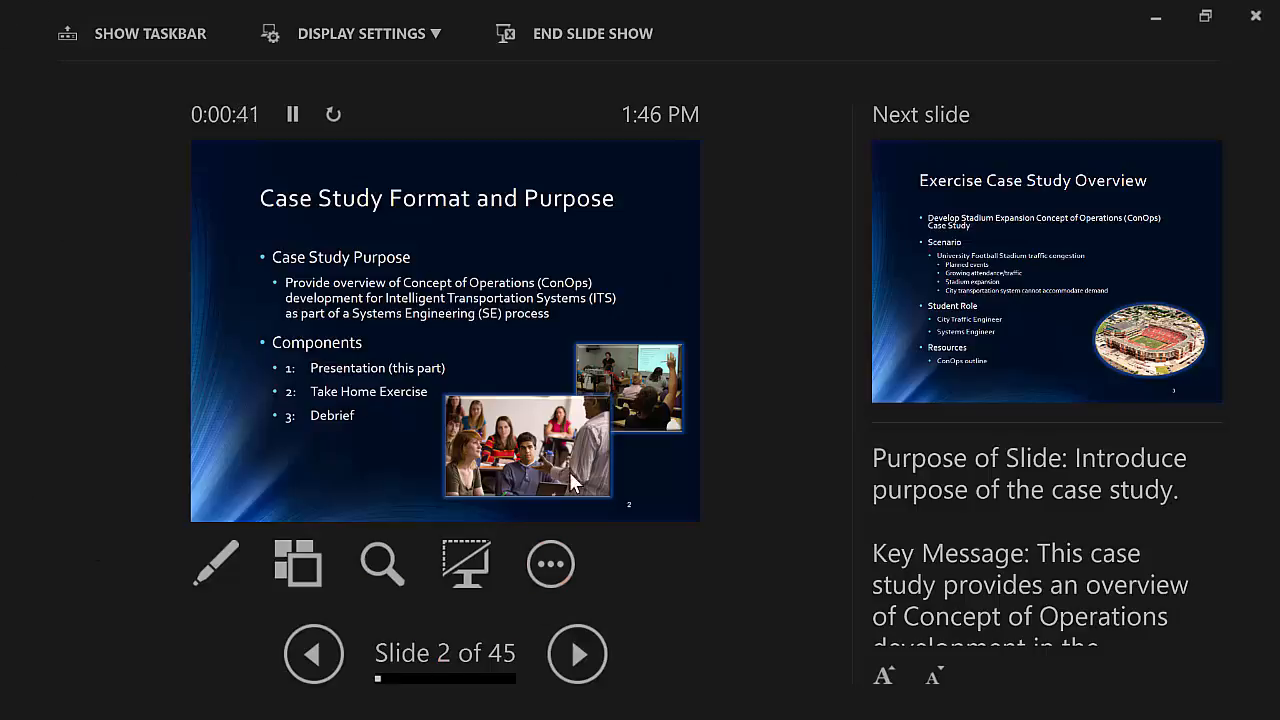
mouse_move(228, 515)
key(Right)
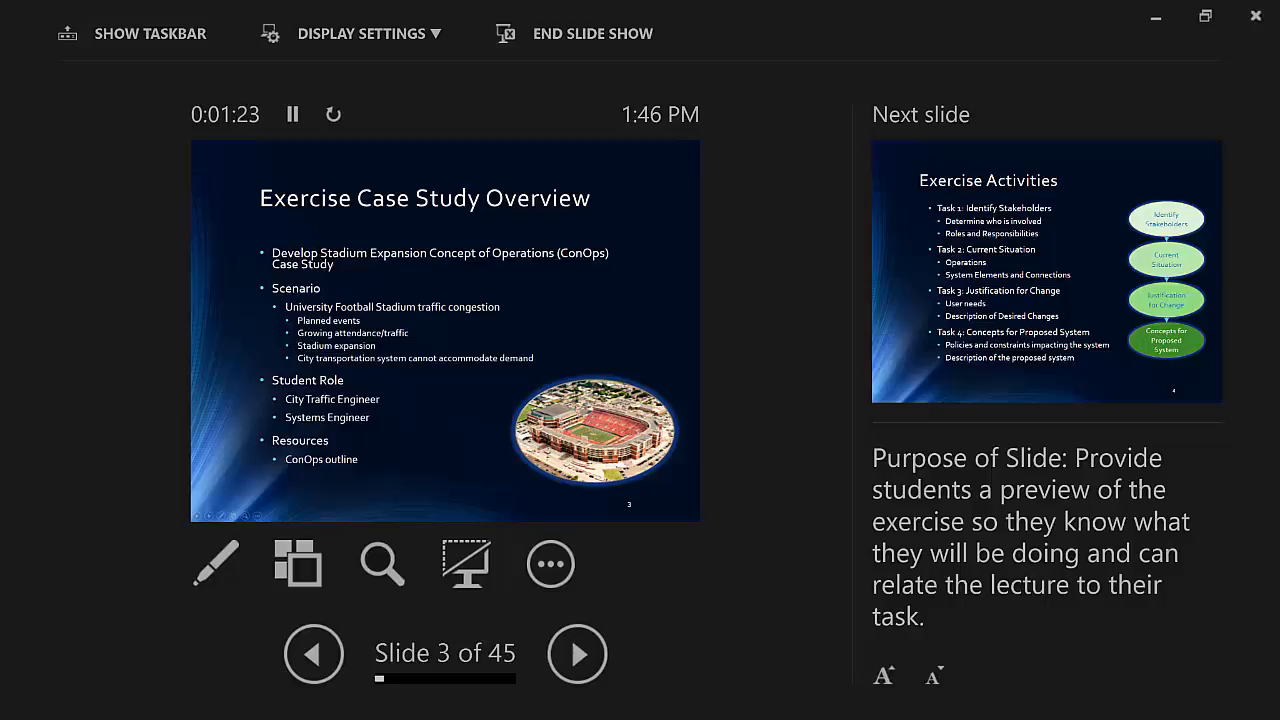
Advance to slide 4, Exercise Activities.
key(Right)
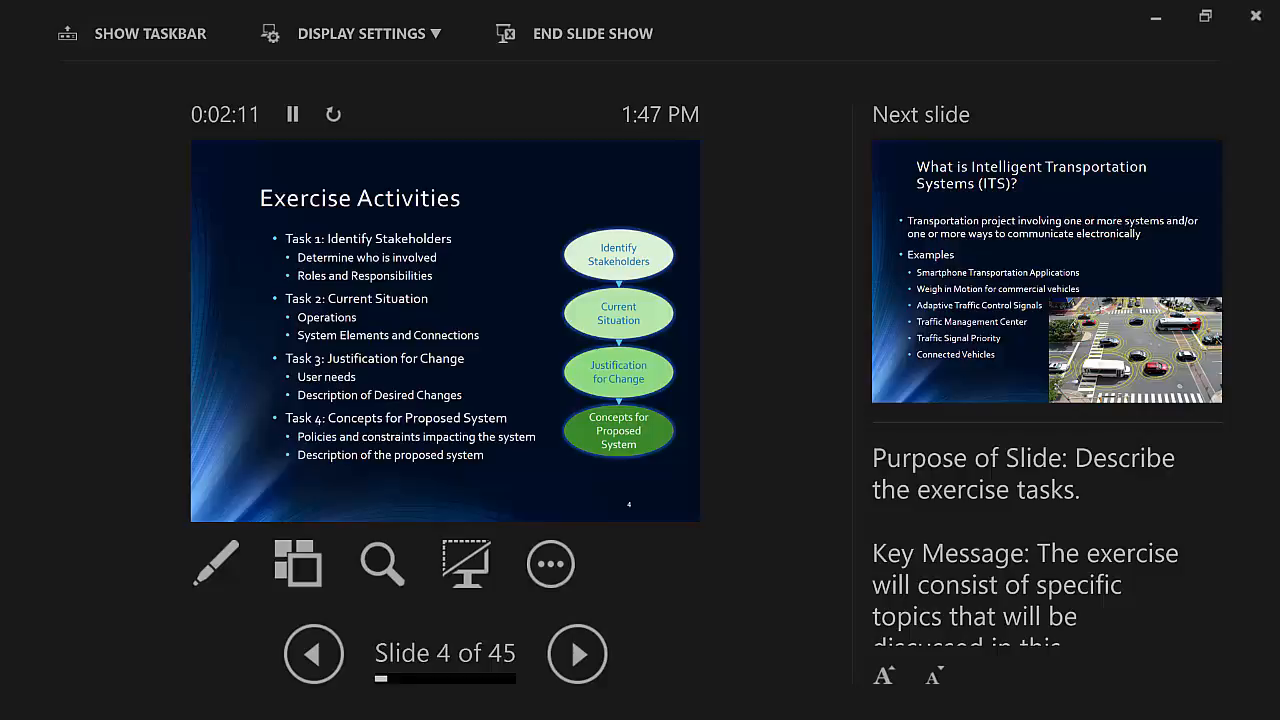
key(Right)
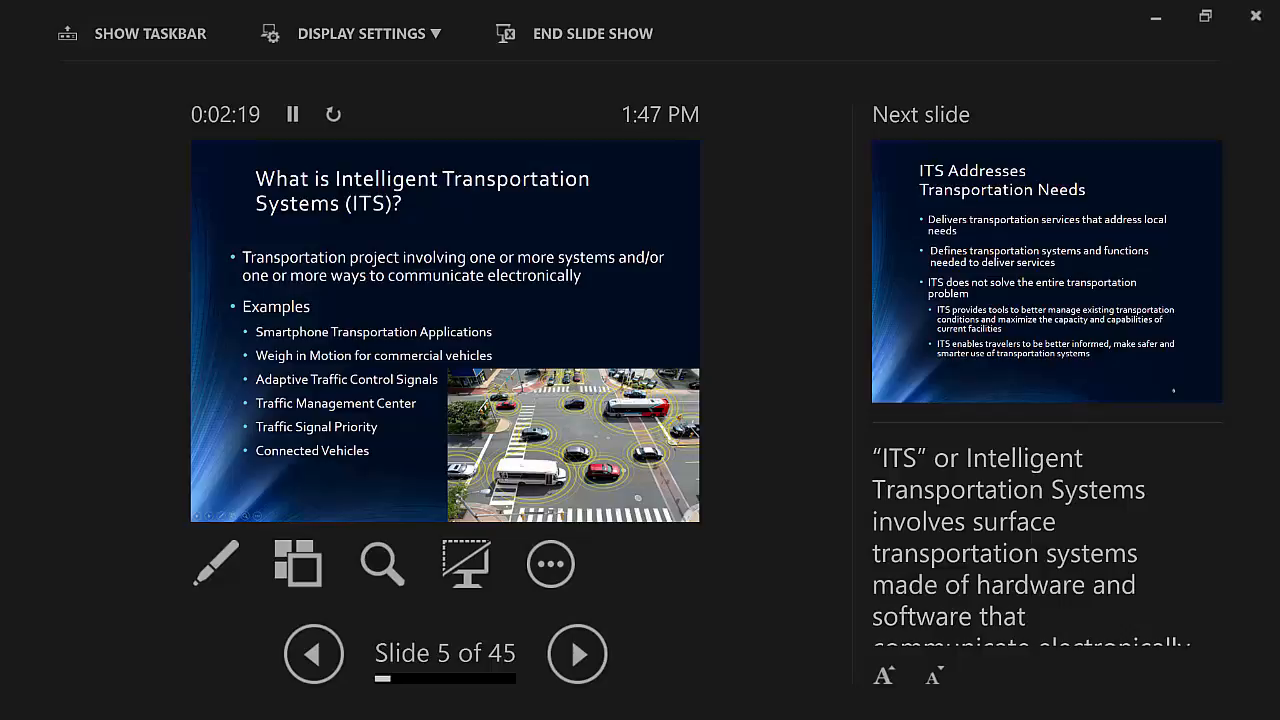
key(Right)
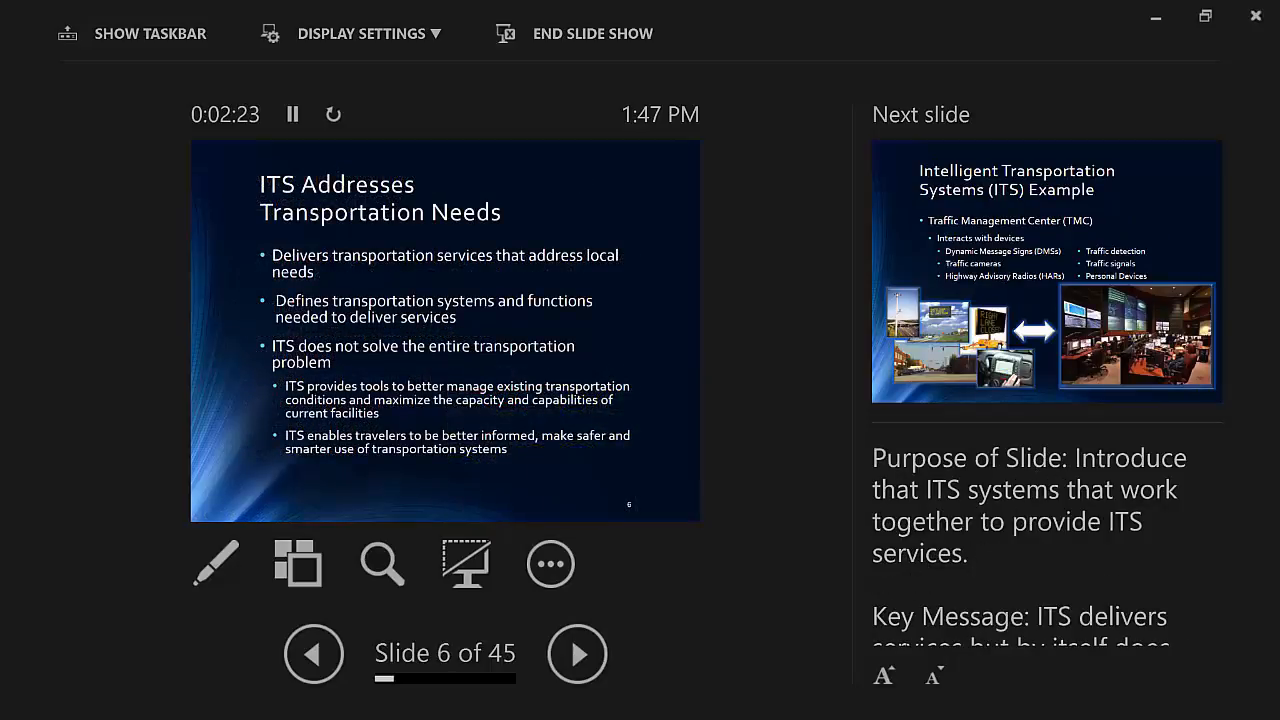
key(Right)
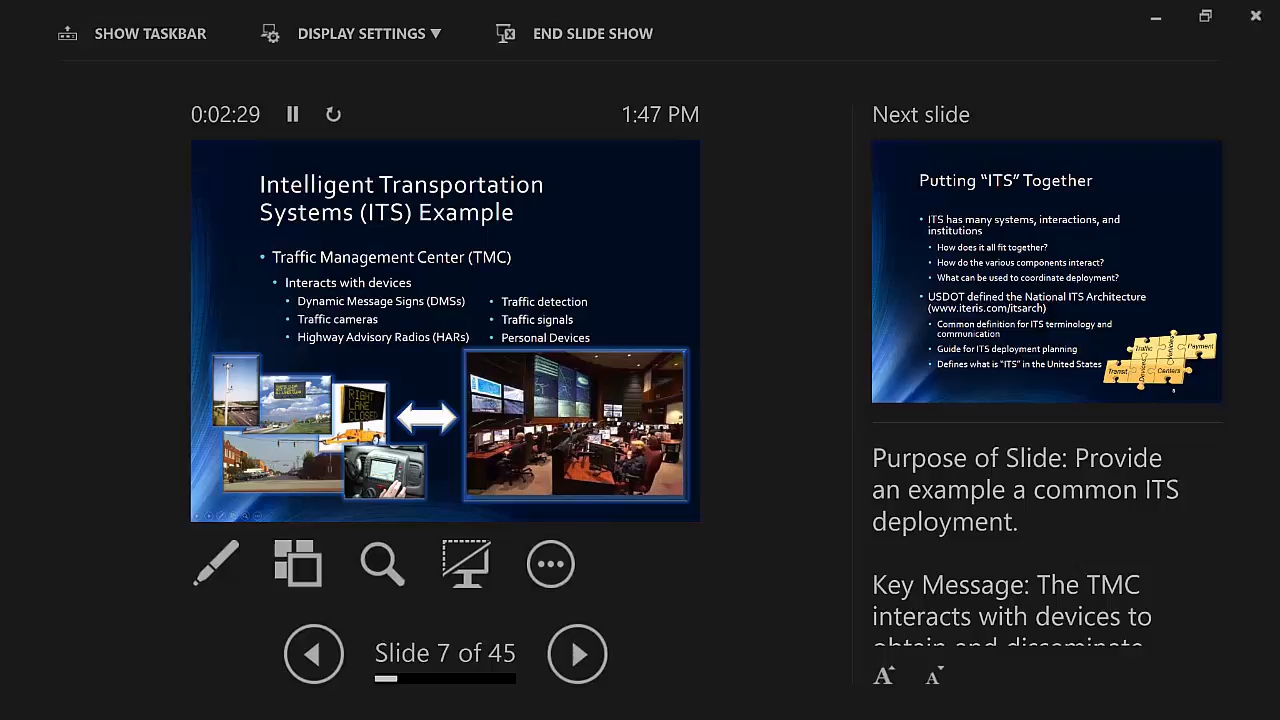
key(Right)
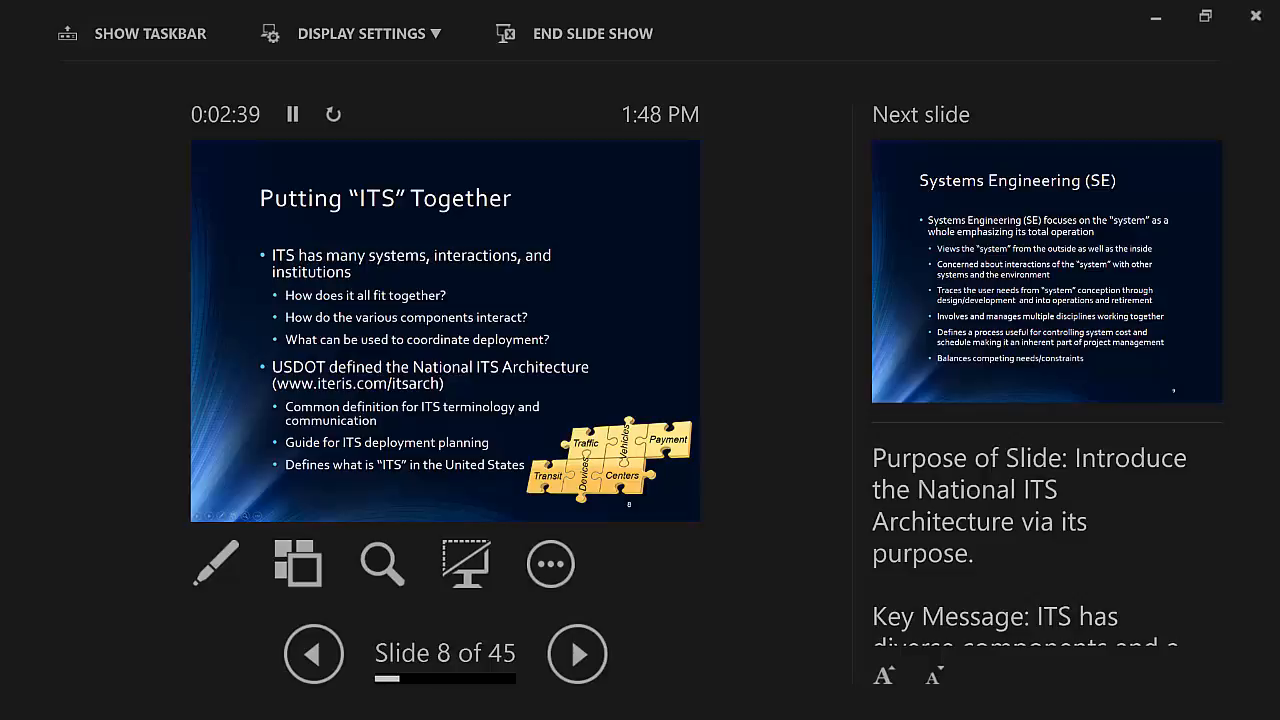
key(Right)
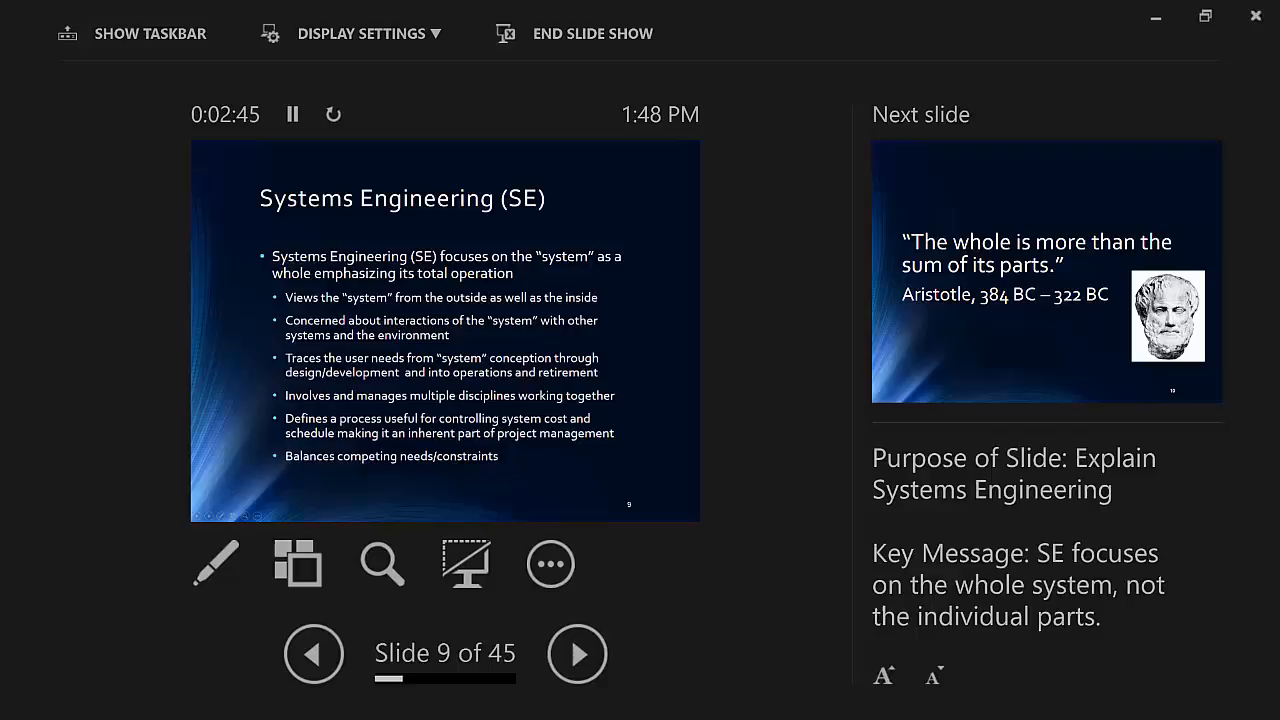
key(Right)
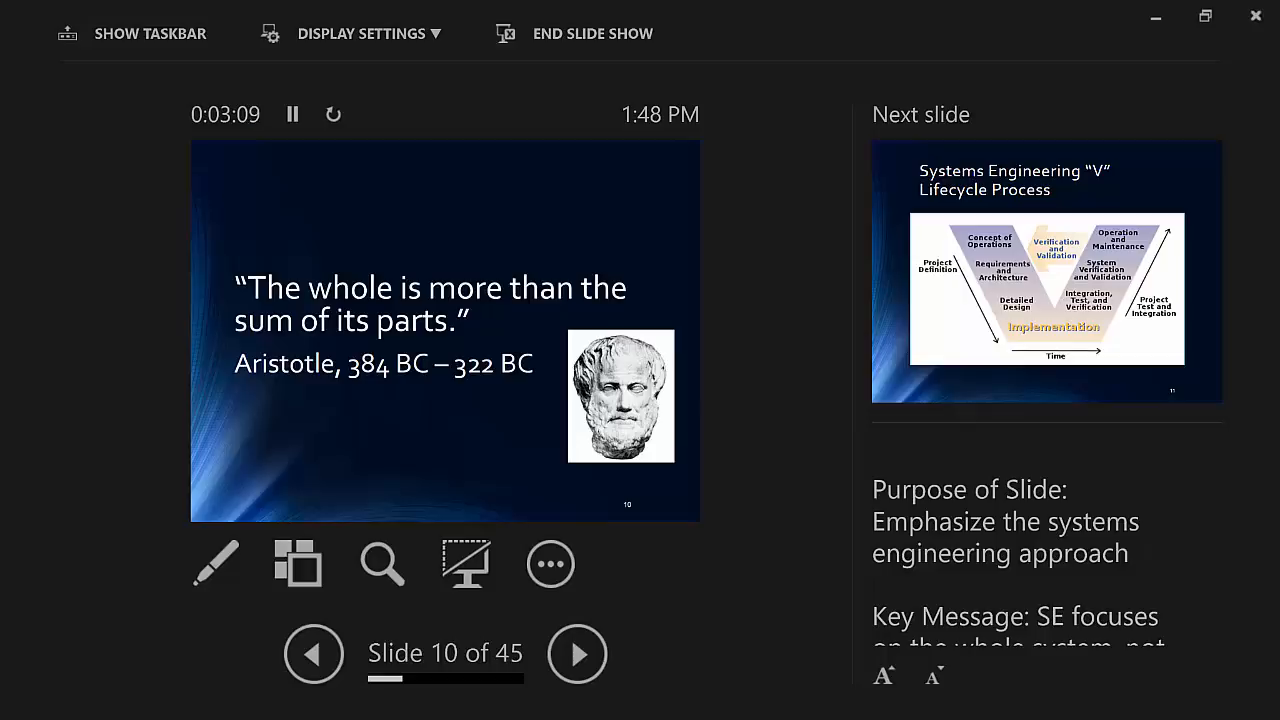
Advance to slide 11, the Systems Engineering V lifecycle diagram.
key(Right)
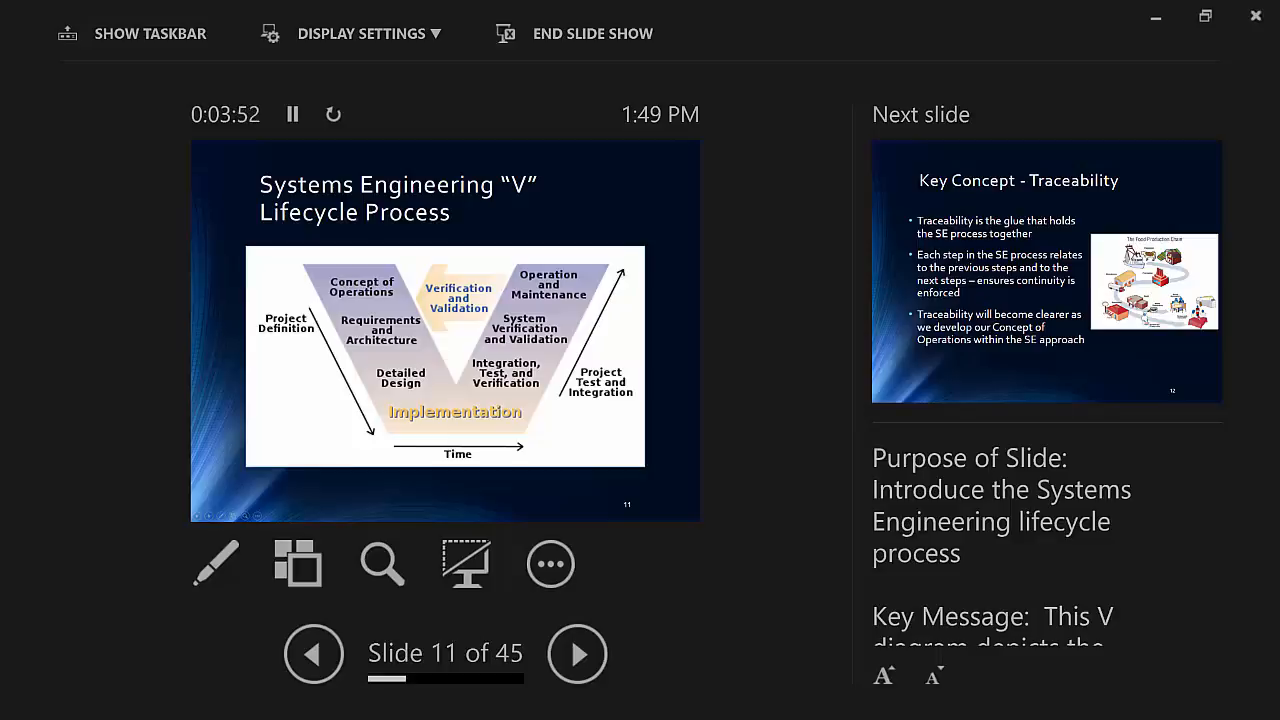
Advance through Key Concept - Traceability to slide 13 on pushing technology decisions.
key(Right)
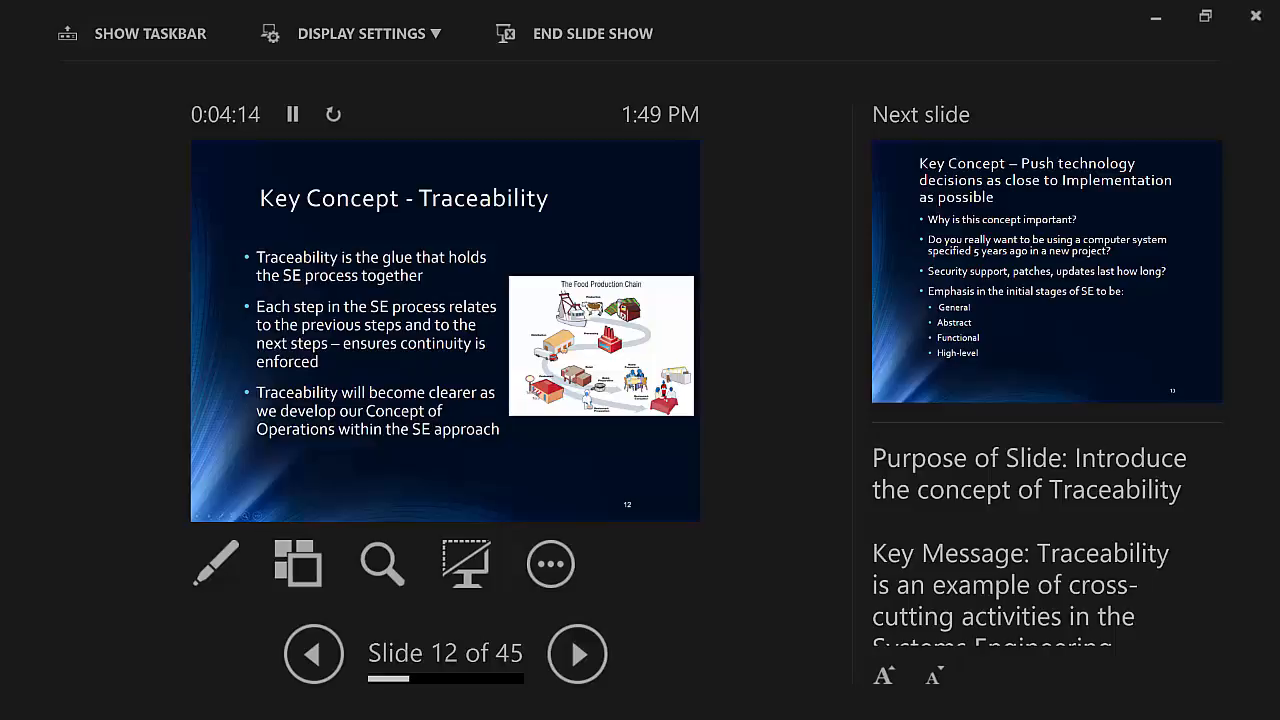
key(Right)
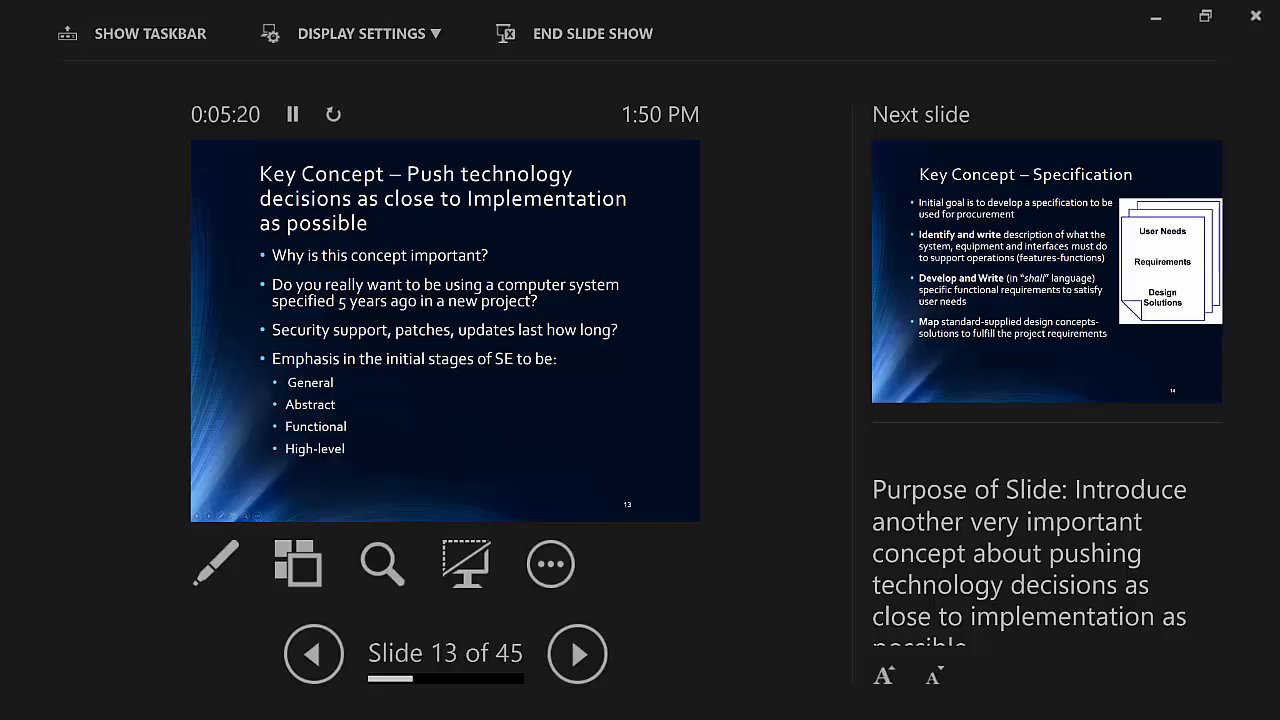
Advance through the Specification, clean slate constraints and ConOps-in-SE-V slides to slide 17, Concept of Operations.
key(Right)
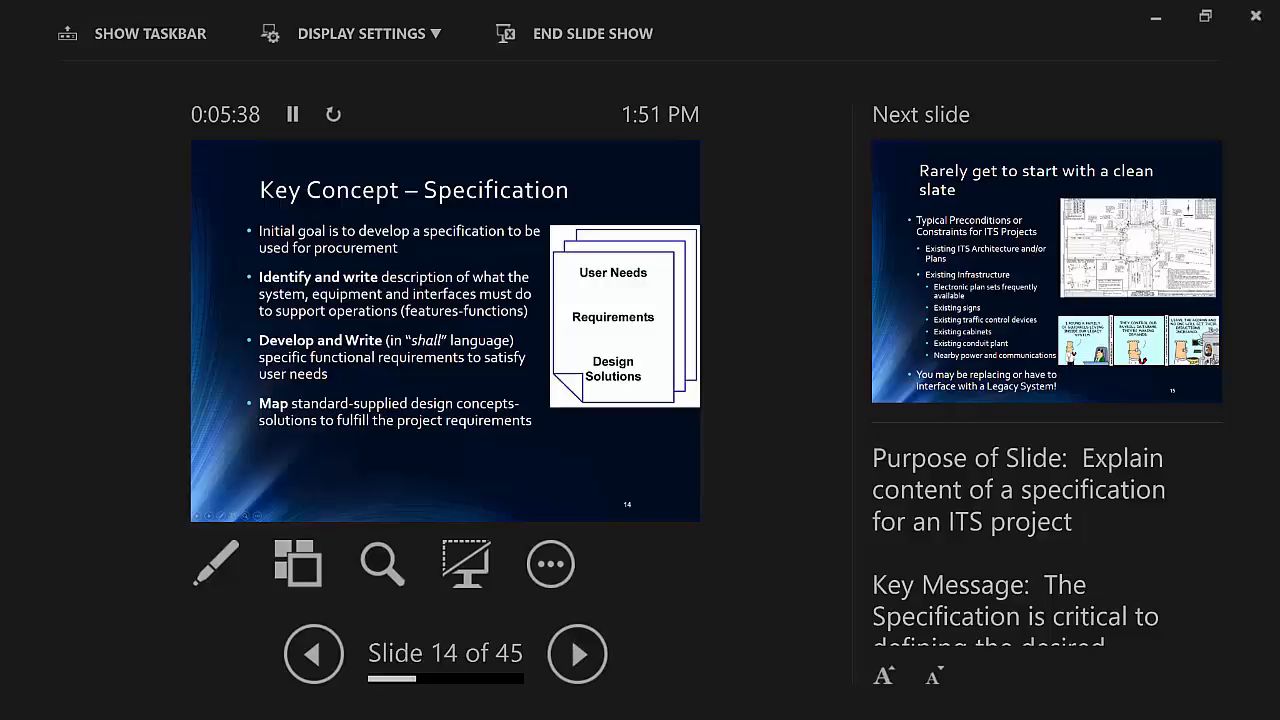
key(Right)
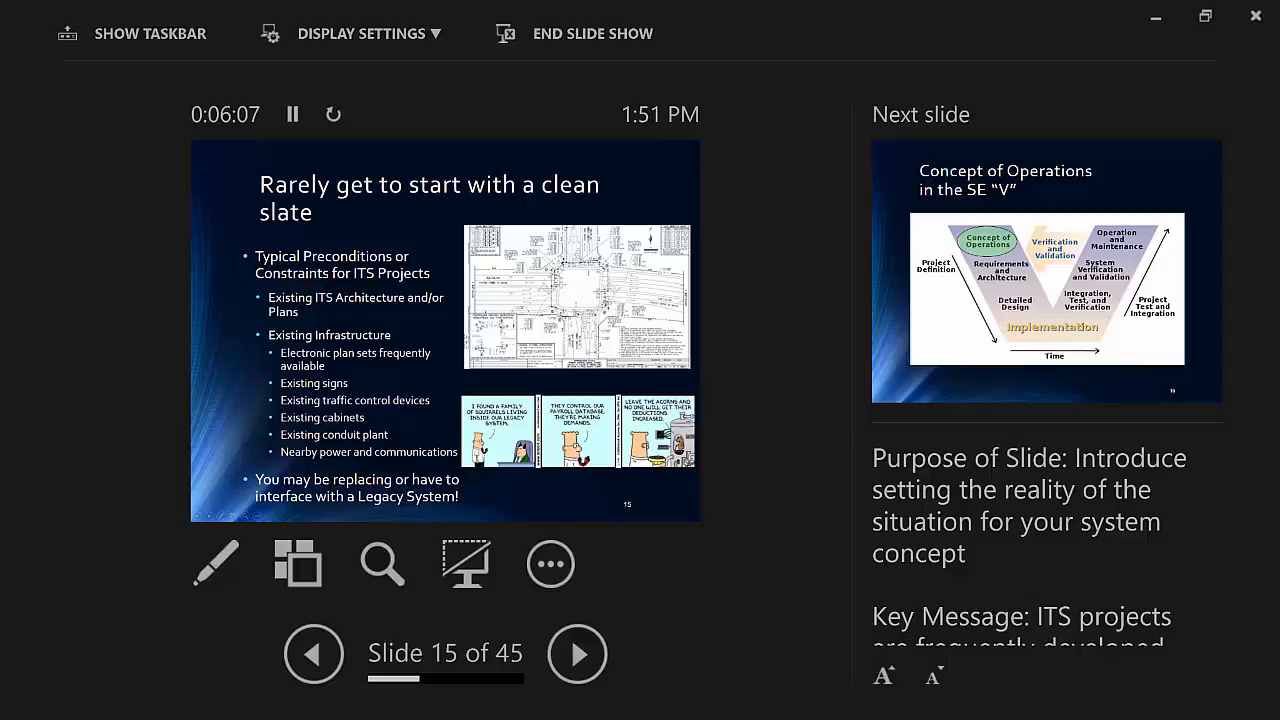
key(Right)
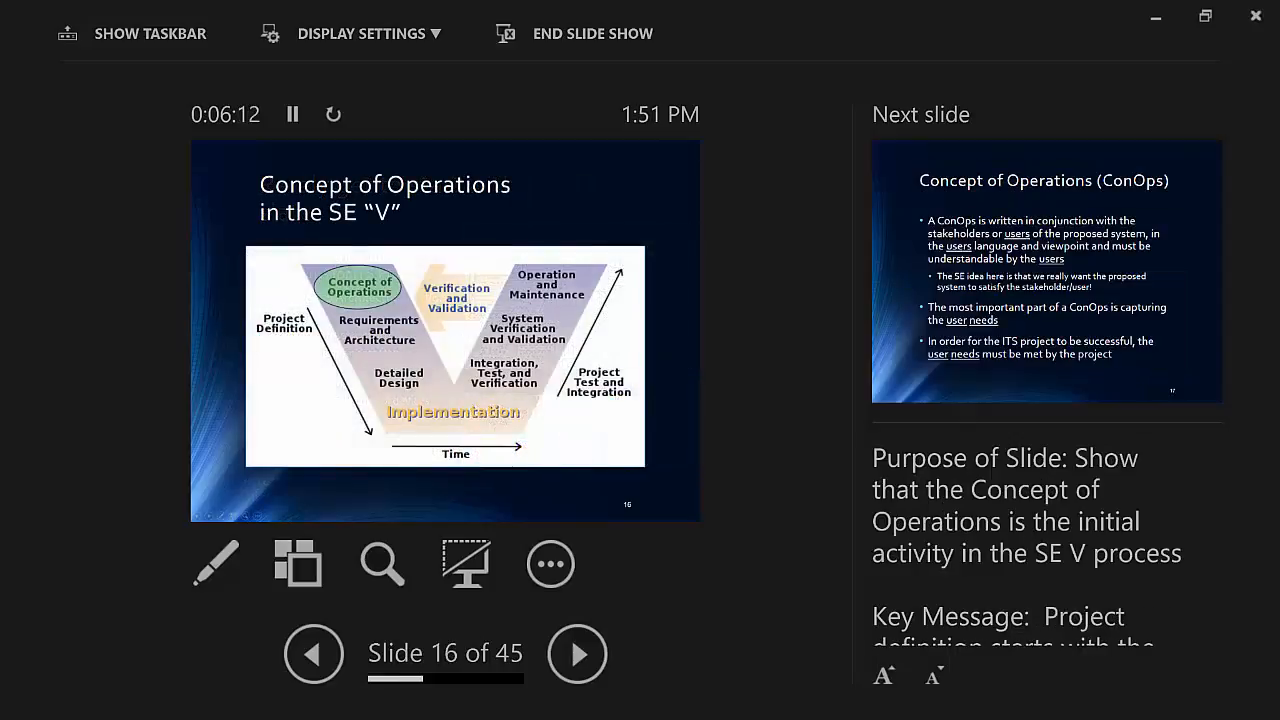
key(Right)
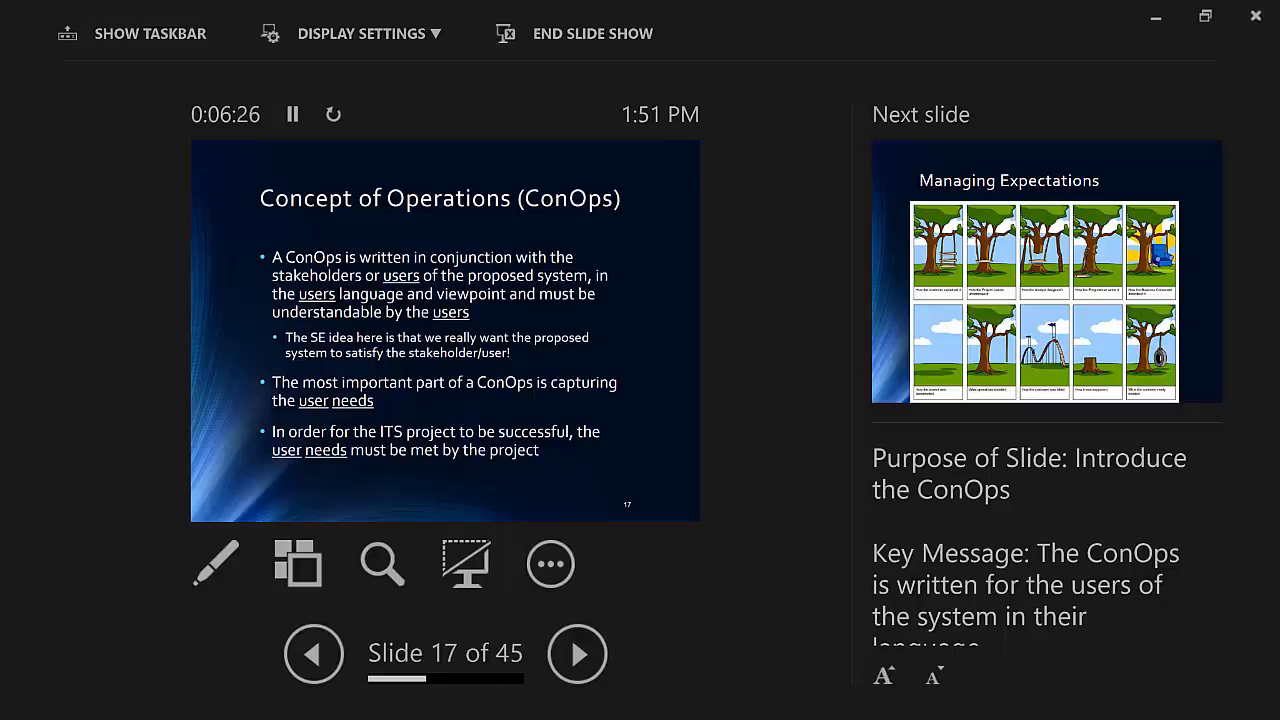
Advance through Managing Expectations and the ConOps agreement slide to slide 20 on governing standards.
key(Right)
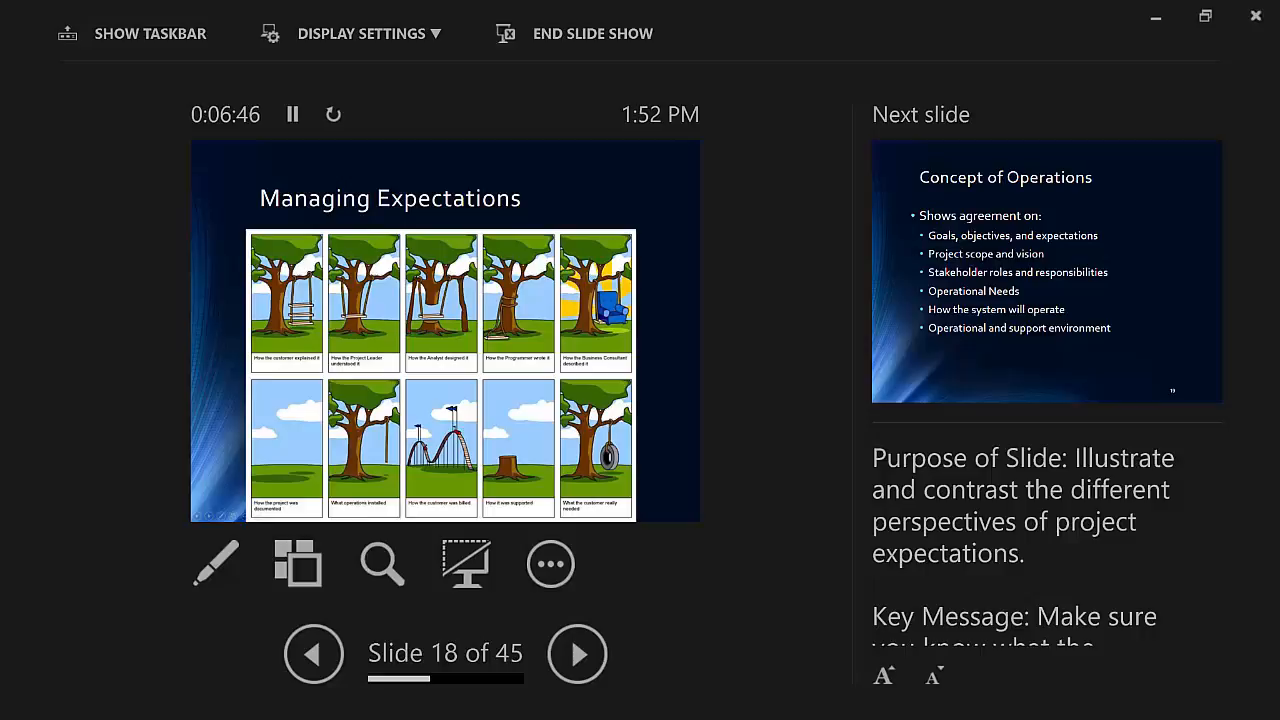
key(Right)
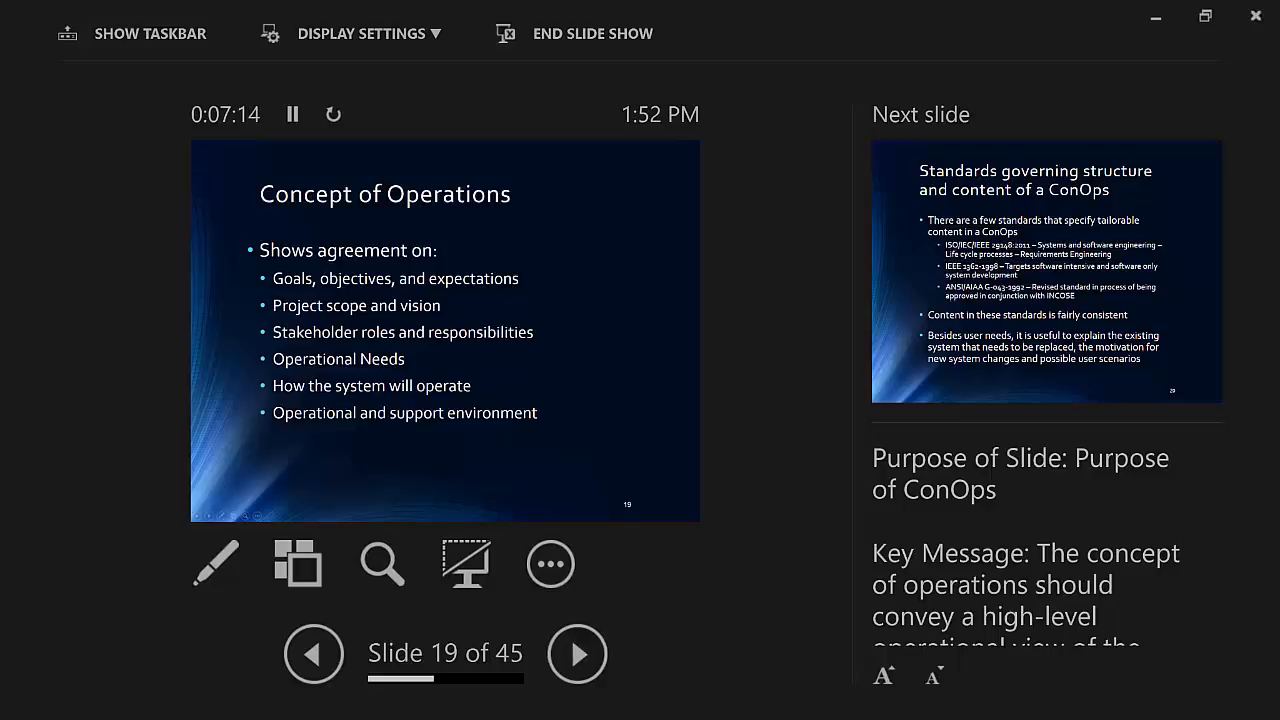
key(Right)
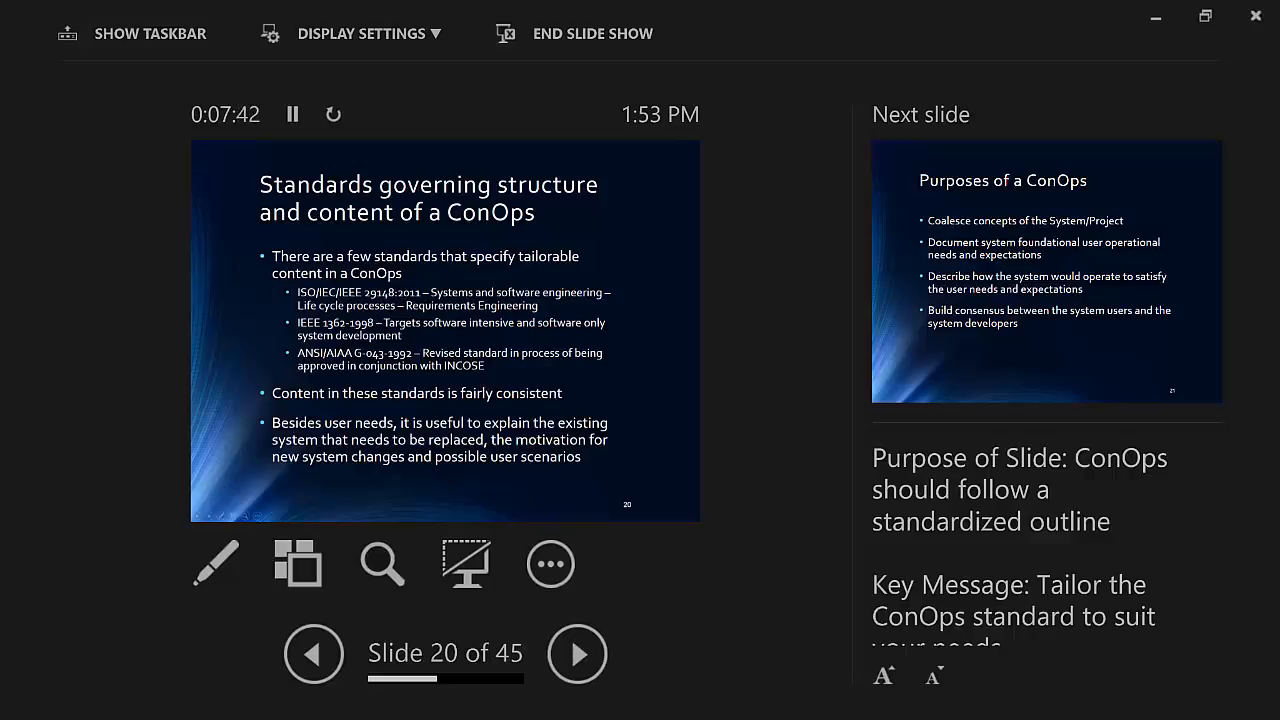
Advance through Purposes, Content and the transit scenario example to slide 24, What is a User Need?
key(Right)
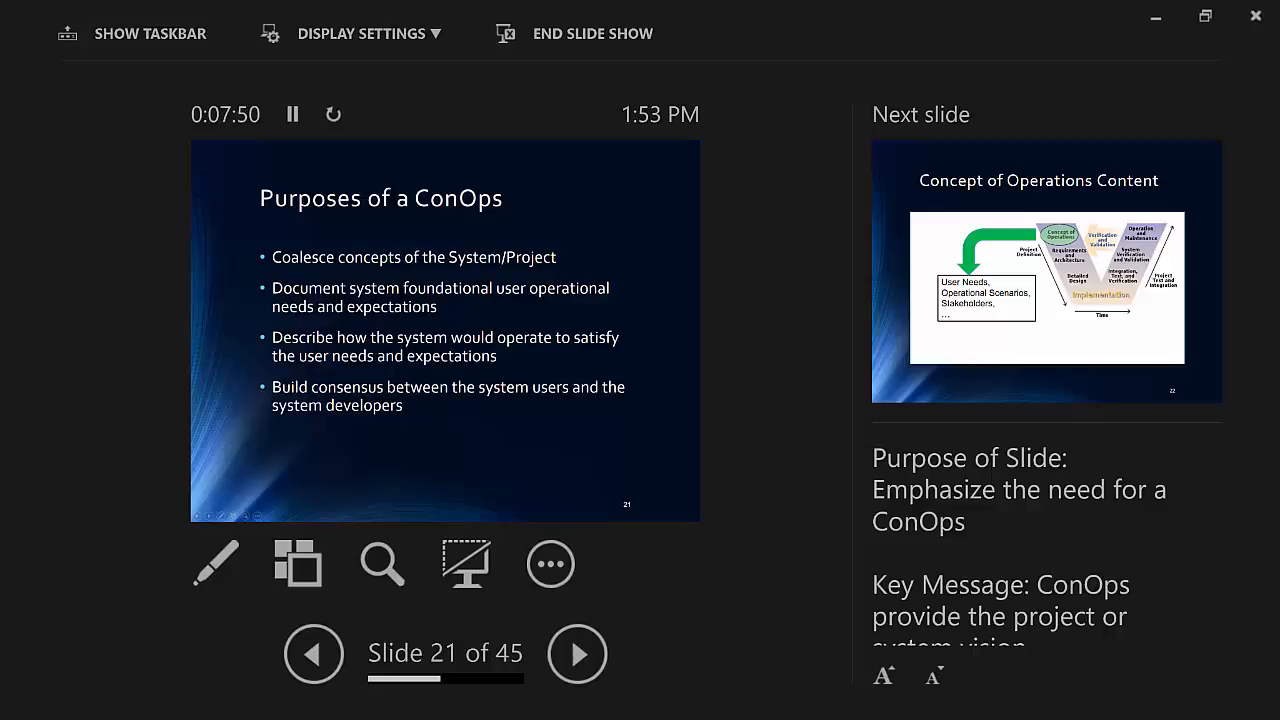
key(Right)
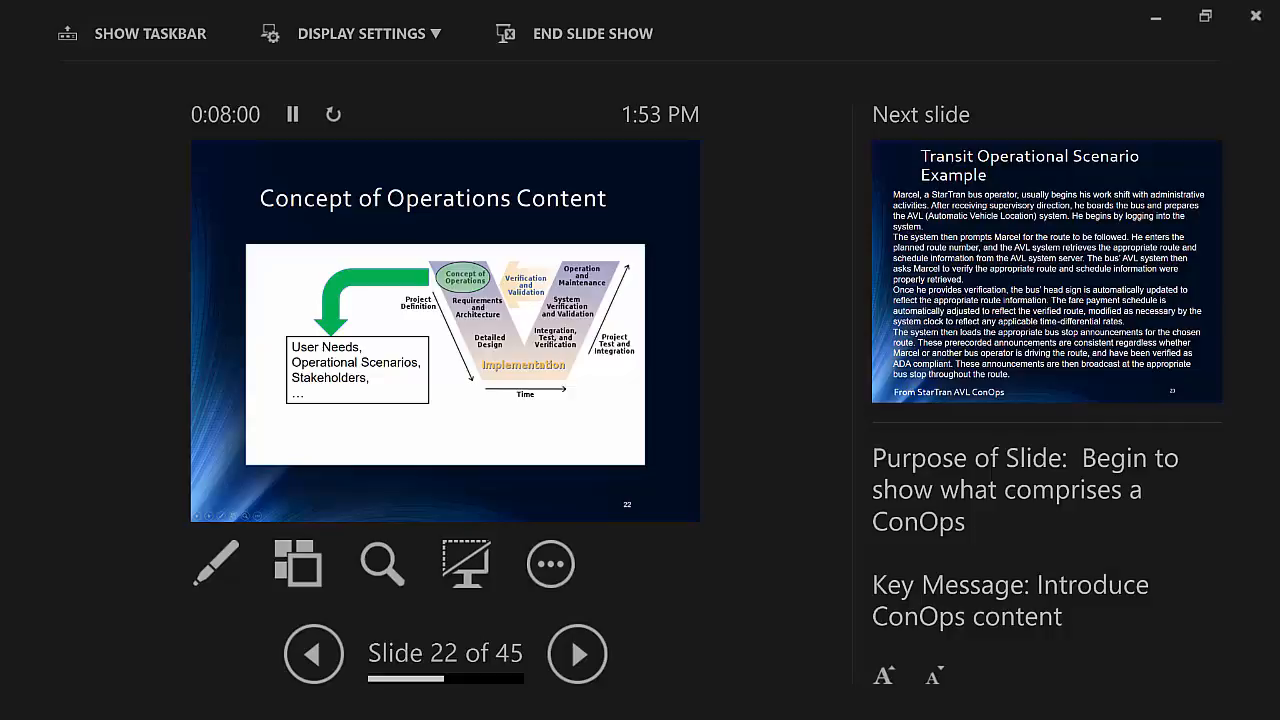
key(Right)
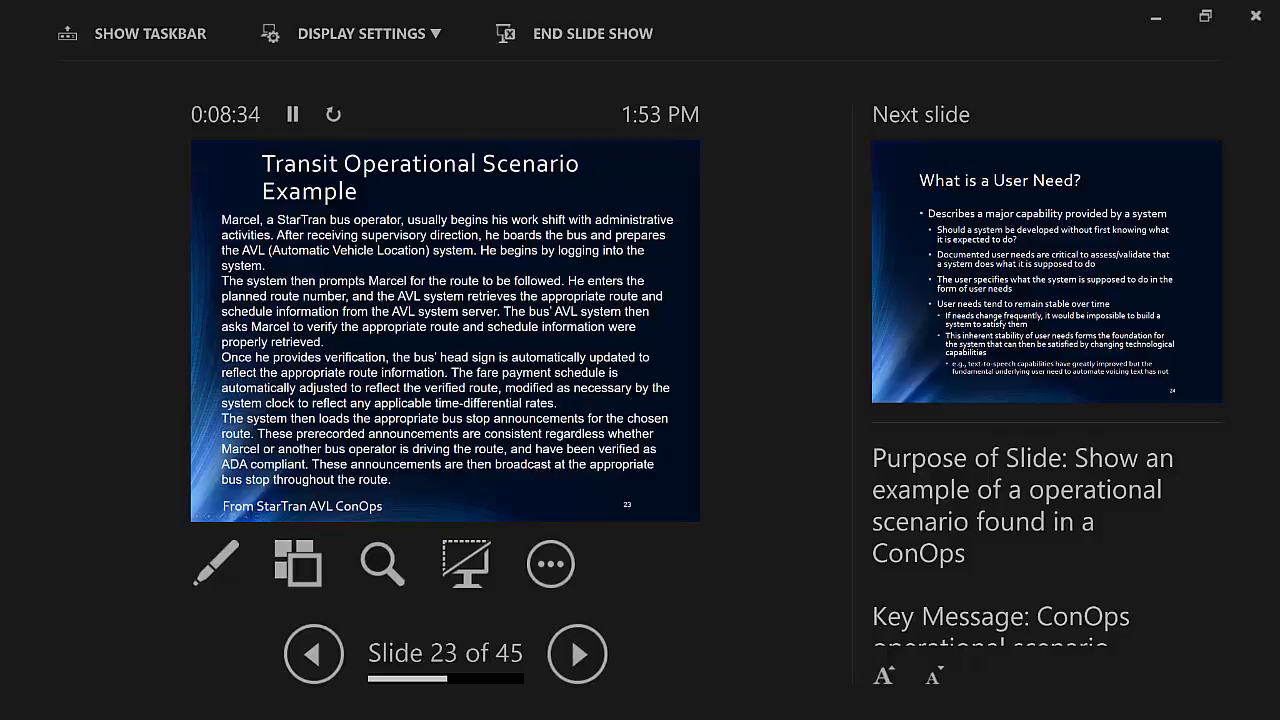
key(Right)
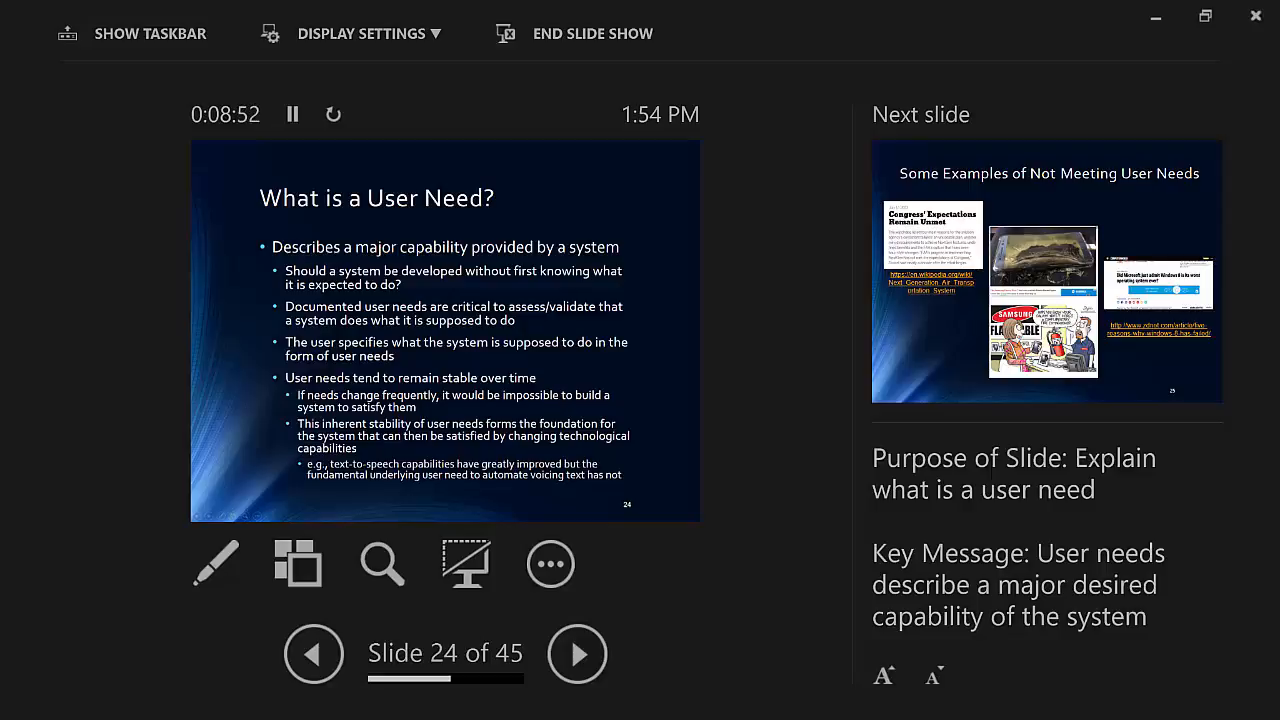
Advance past unmet user needs examples and Transit Example Observations to the well-written user need criteria.
key(Right)
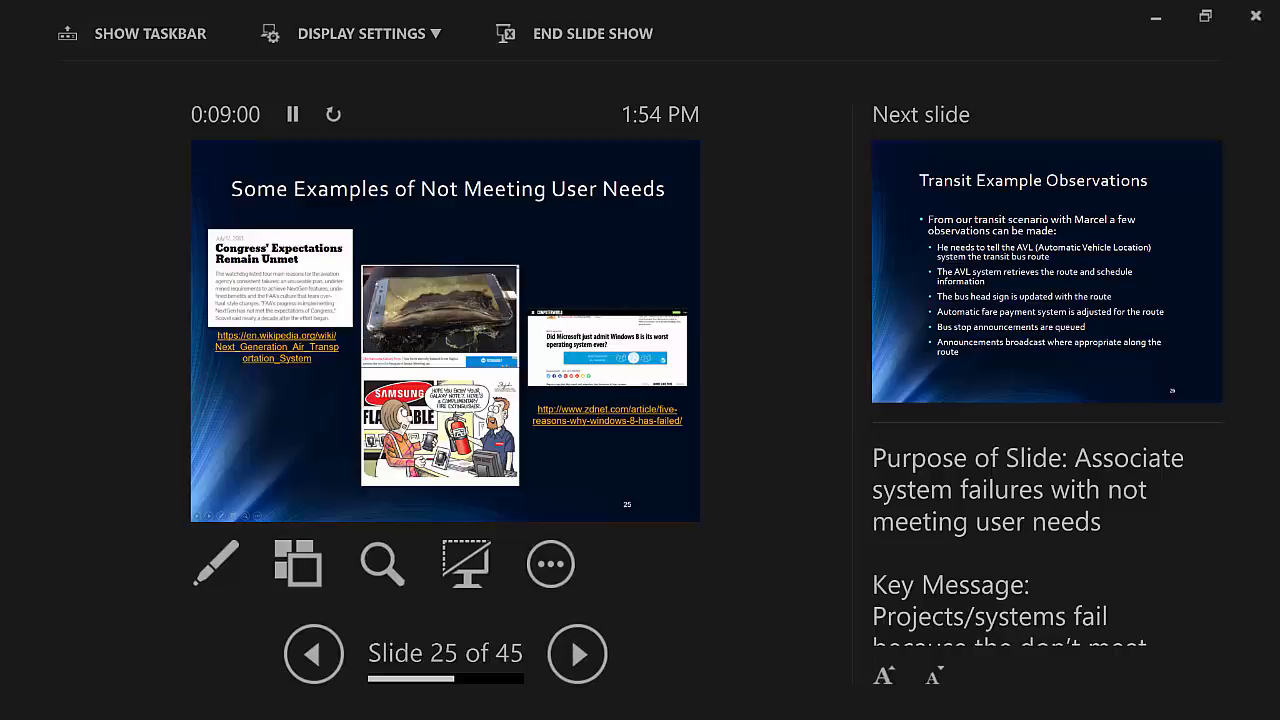
key(Right)
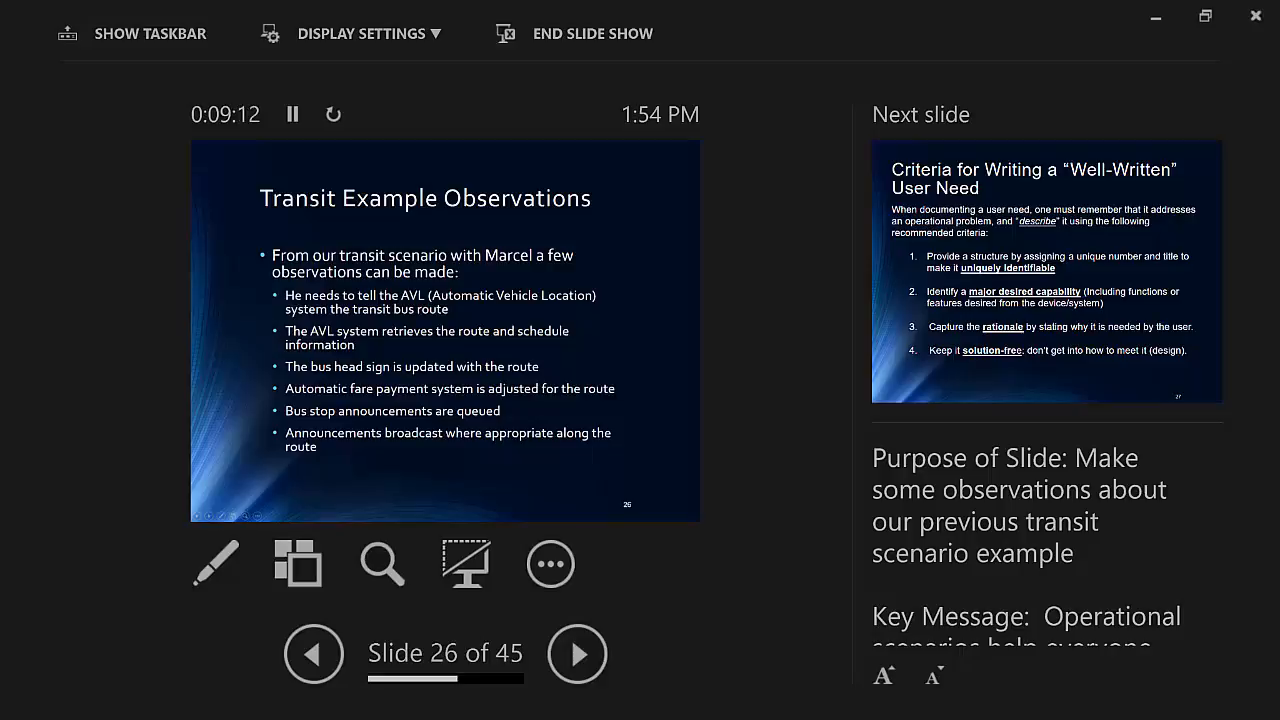
key(Right)
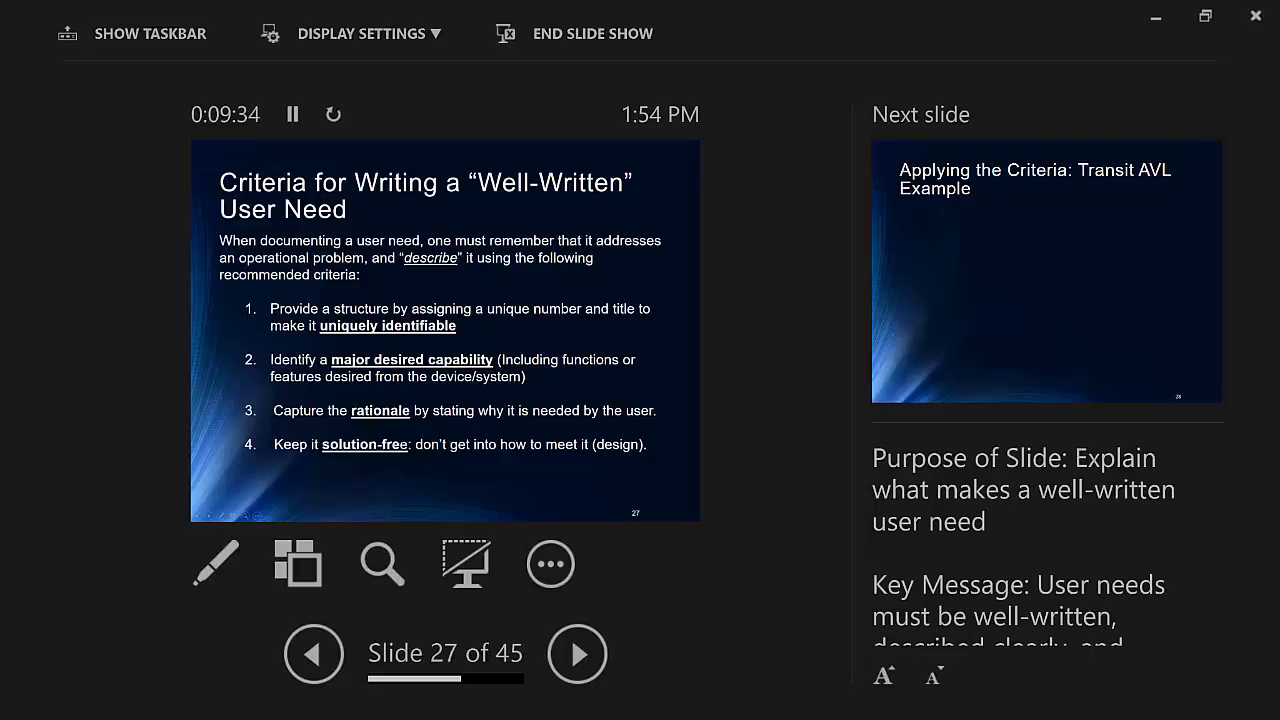
Reveal the criteria slide's requirement lines and closing note, then reach slide 29's block diagram.
key(Right)
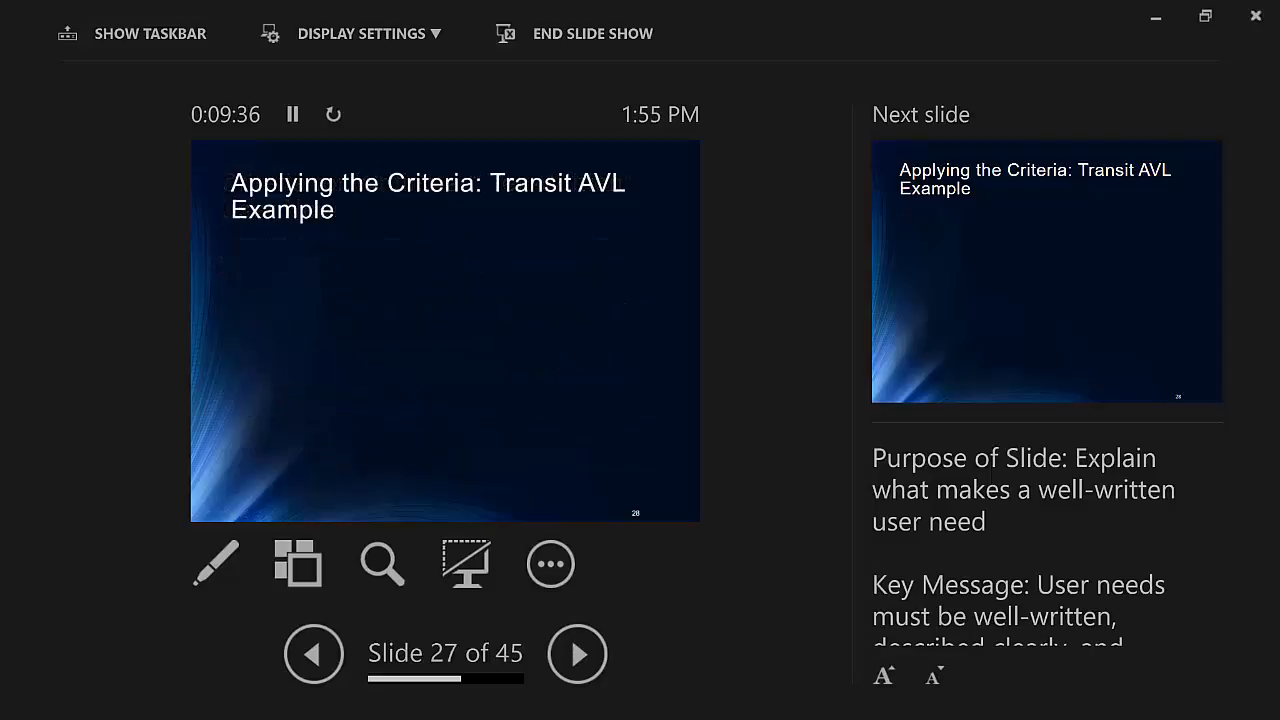
key(Right)
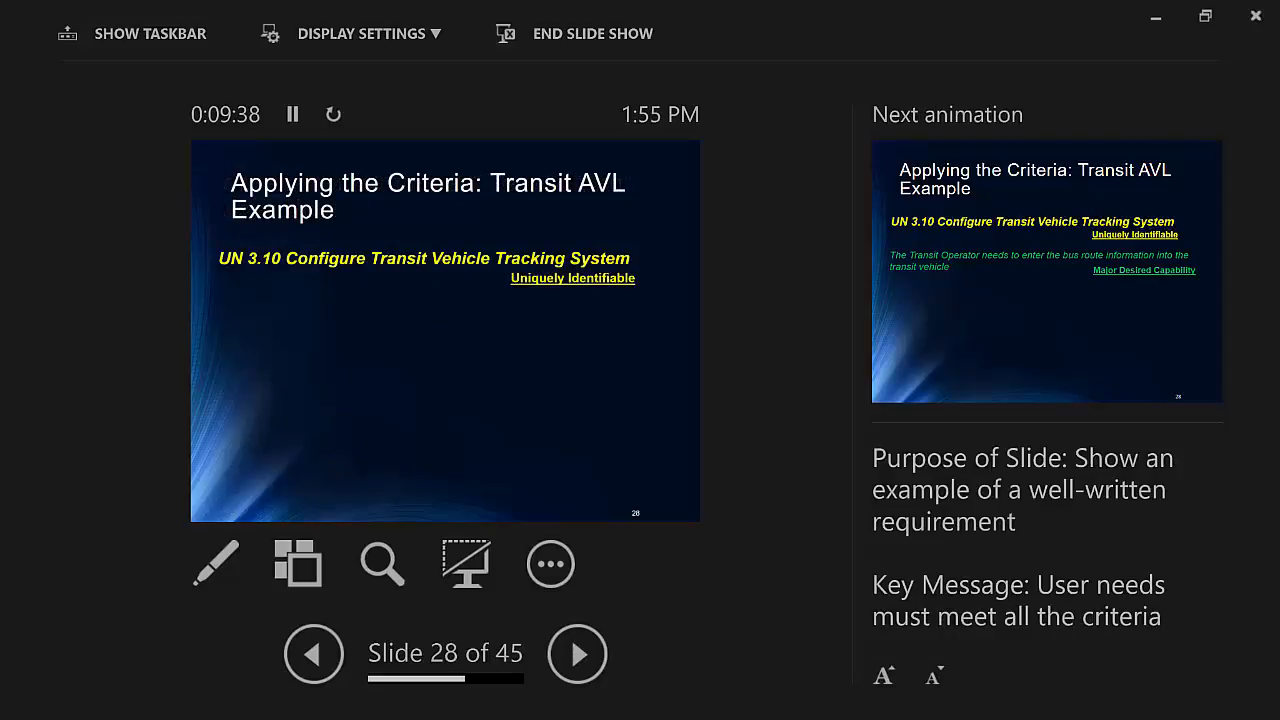
key(Right)
key(Right)
key(Right)
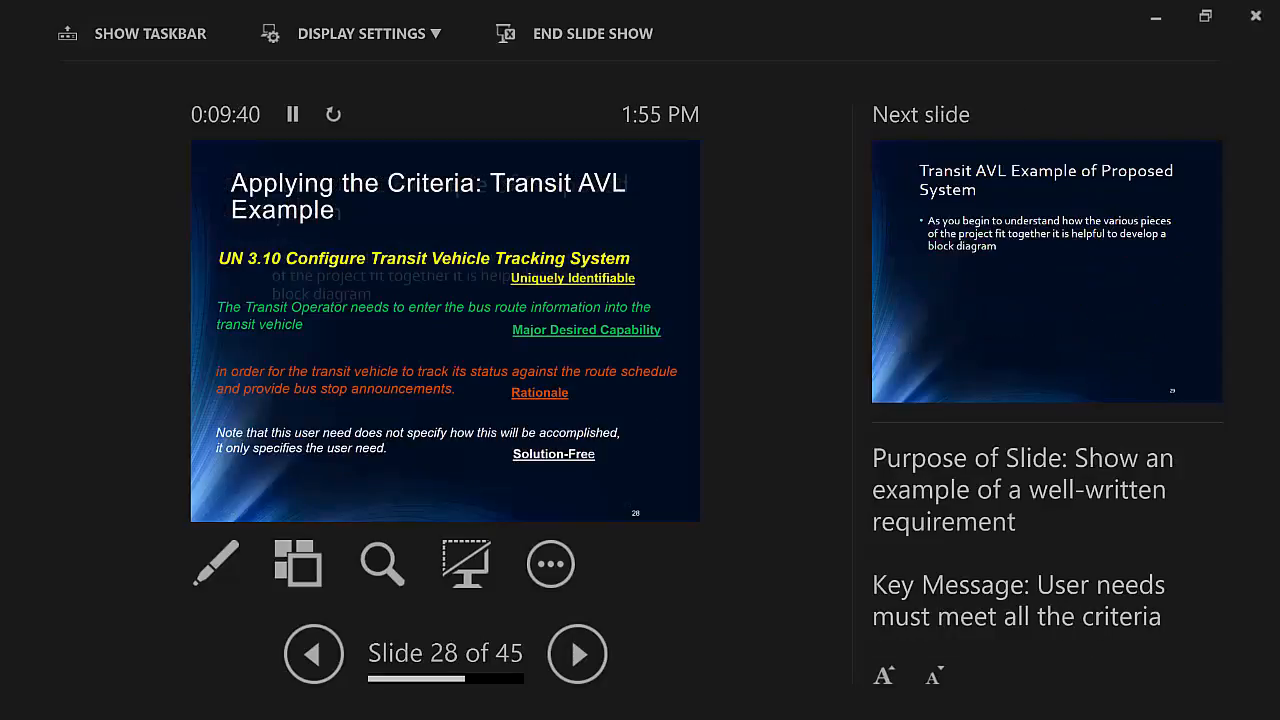
key(Right)
key(Left)
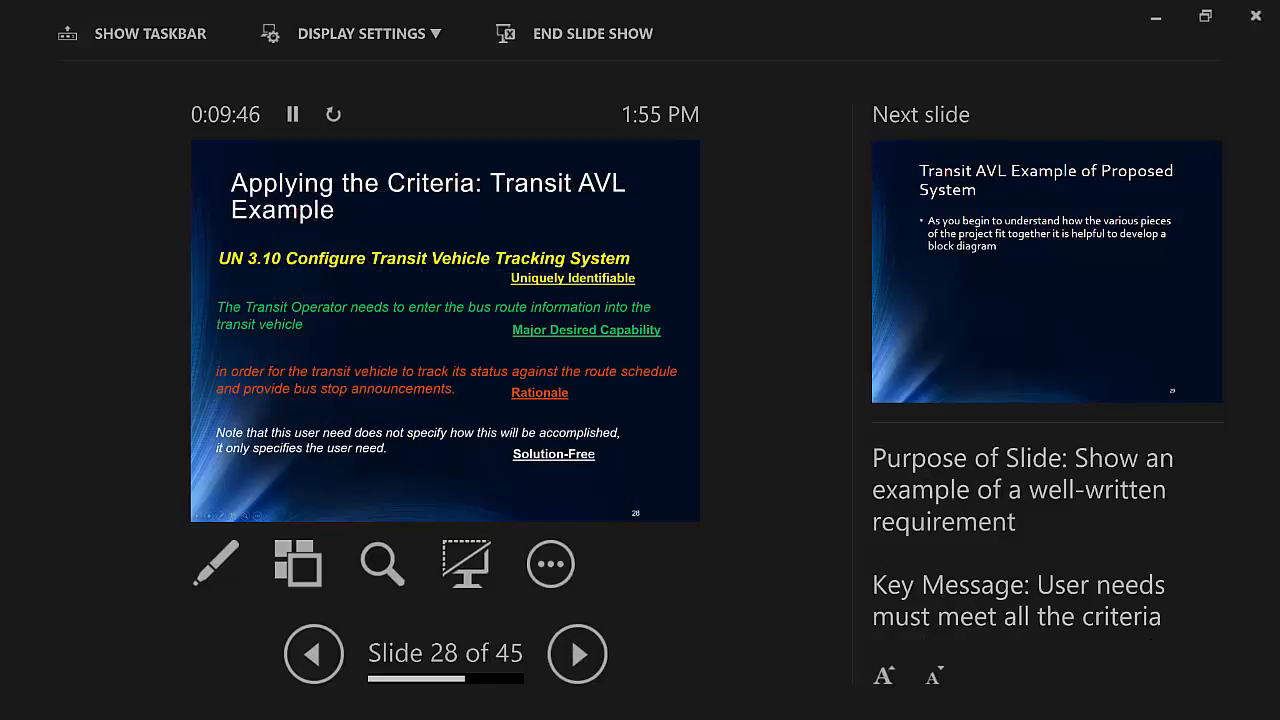
key(Right)
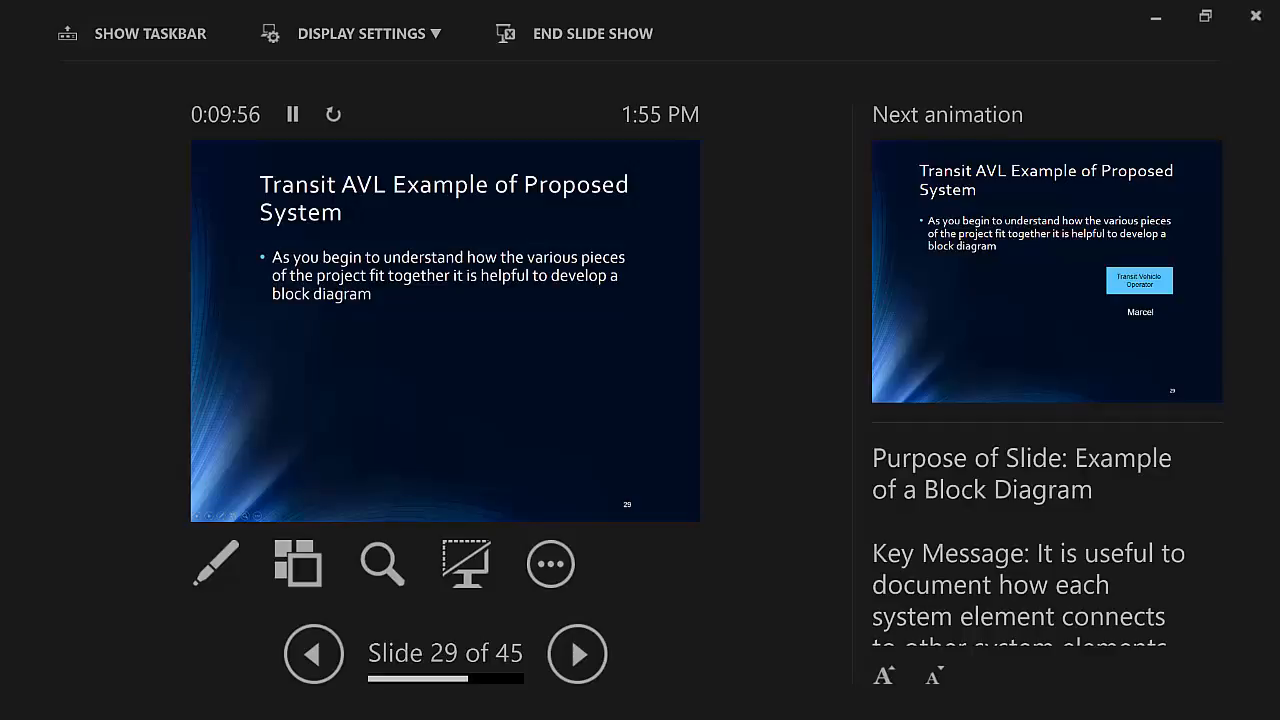
Reveal the Transit Vehicle Operator and City Transit Vehicle boxes and reach the smartphone feature list.
key(Right)
key(Right)
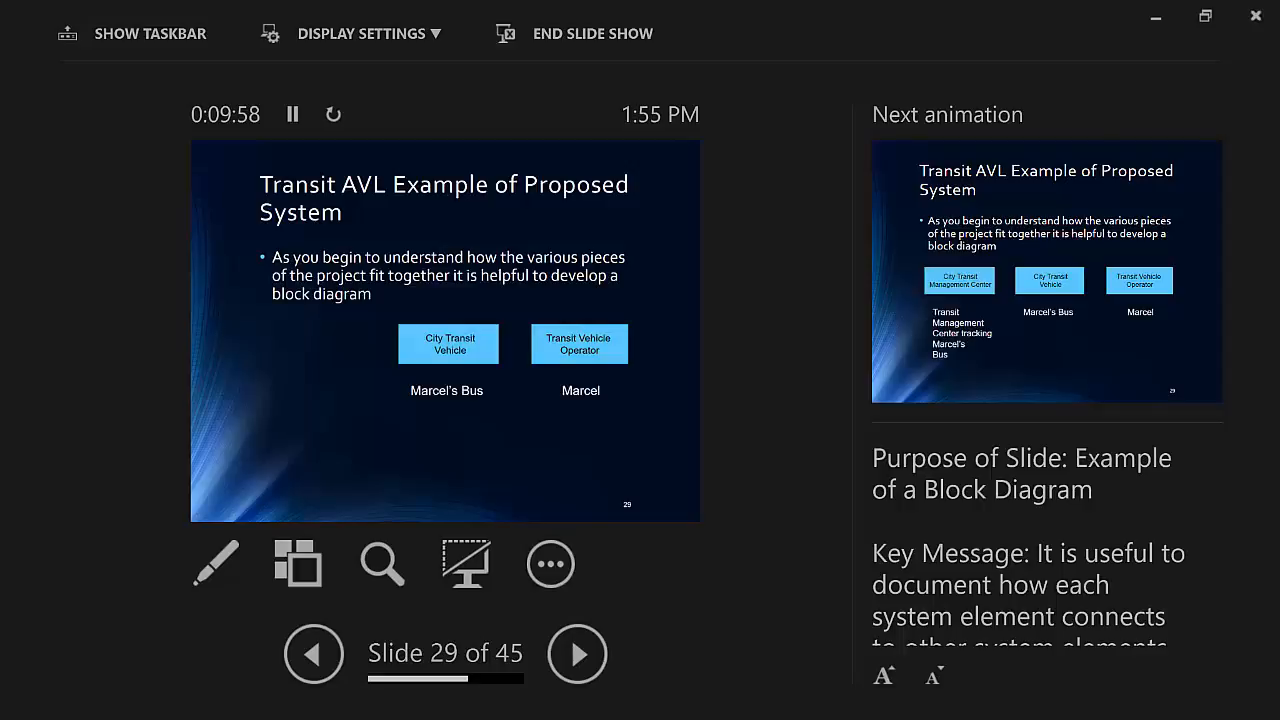
key(Right)
key(Right)
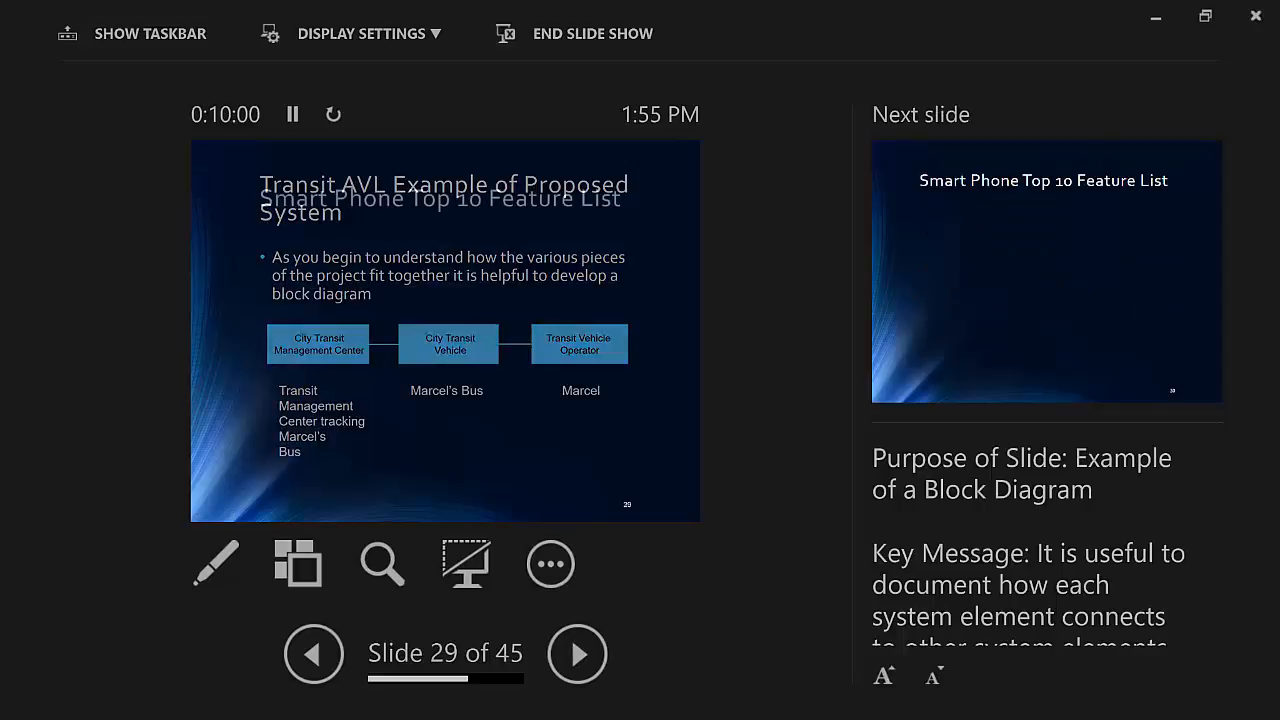
key(Left)
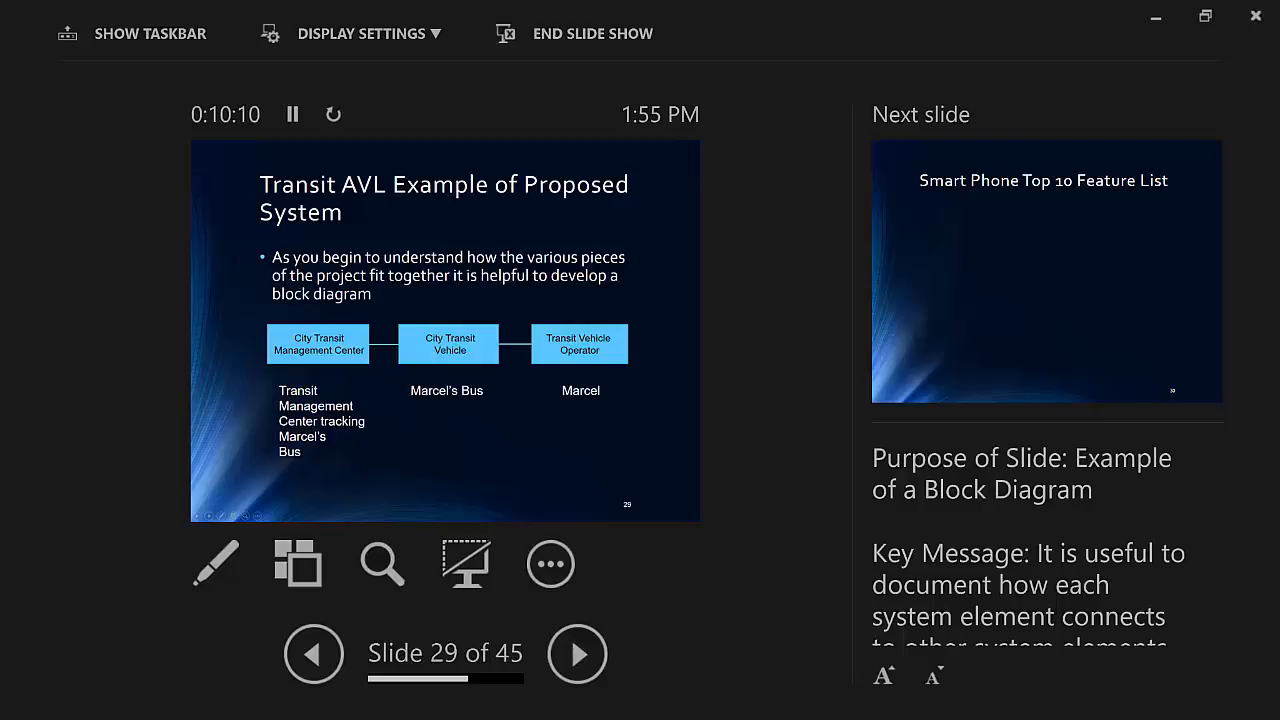
key(Right)
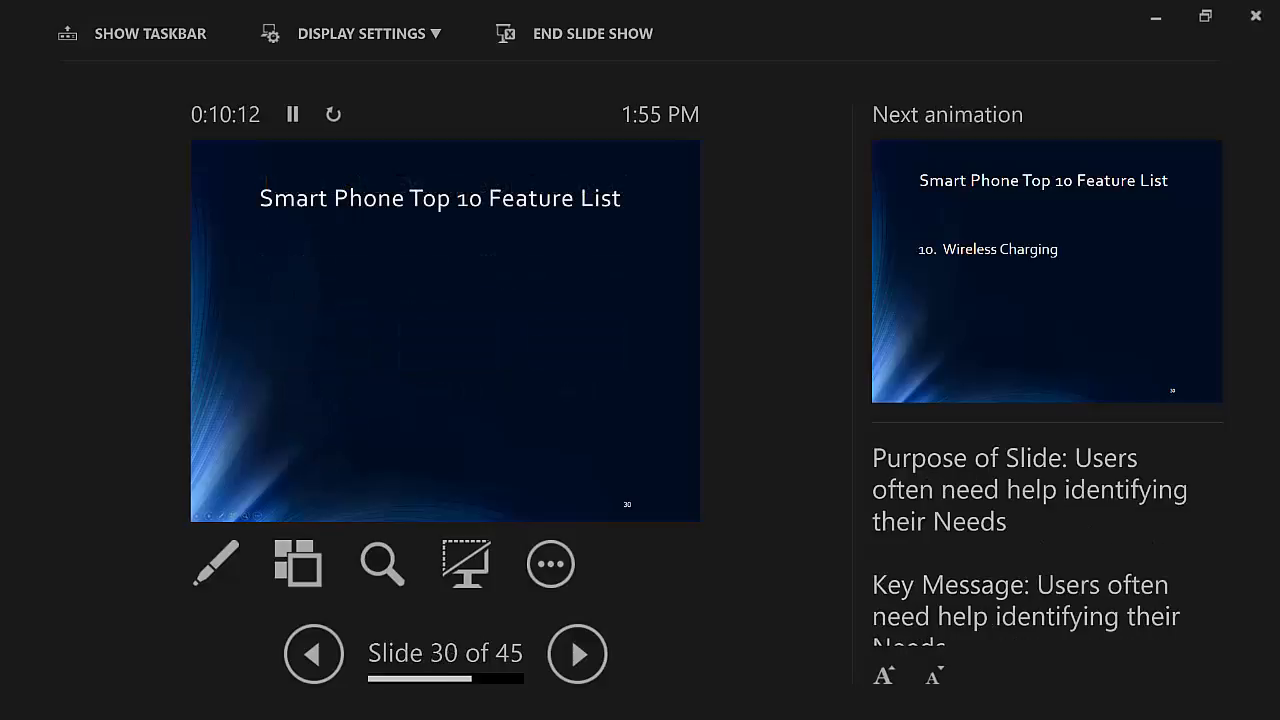
Reveal slide 30's feature list items and move to slide 31 listing features 5 through 2.
key(Right)
key(Right)
key(Right)
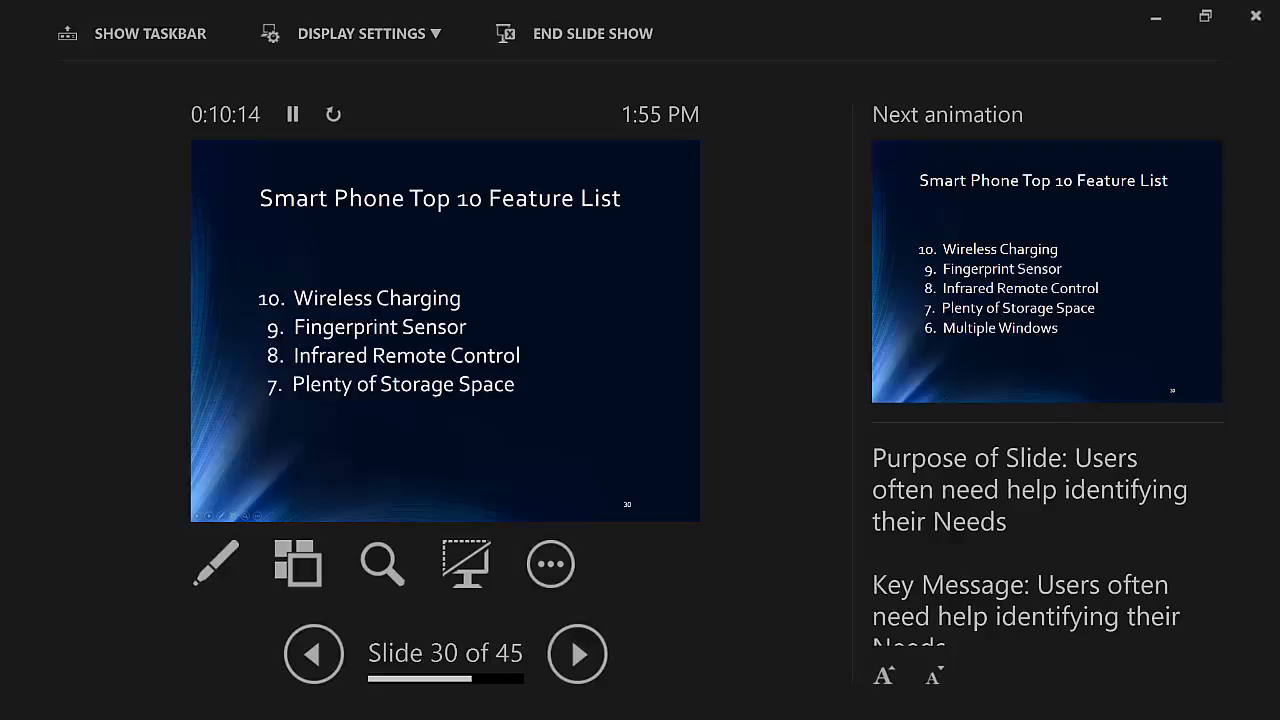
key(Right)
key(Right)
key(Right)
key(Right)
key(Right)
key(Right)
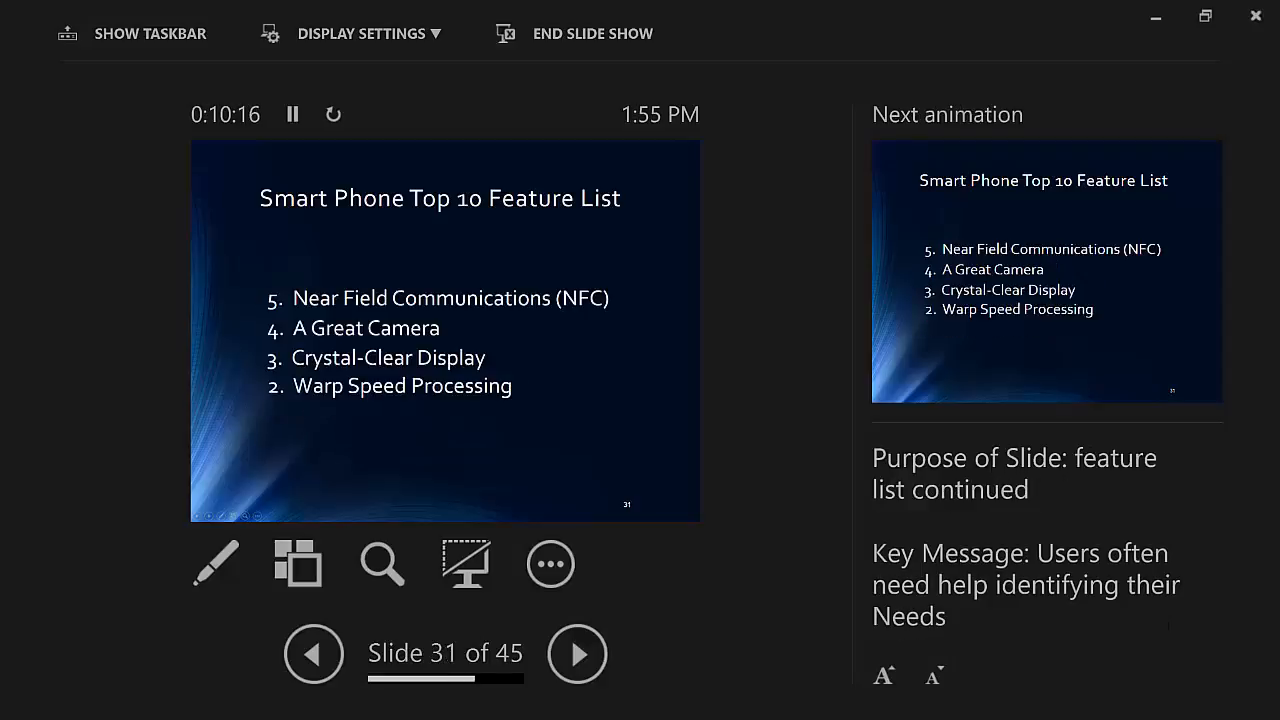
key(Right)
key(Right)
key(Right)
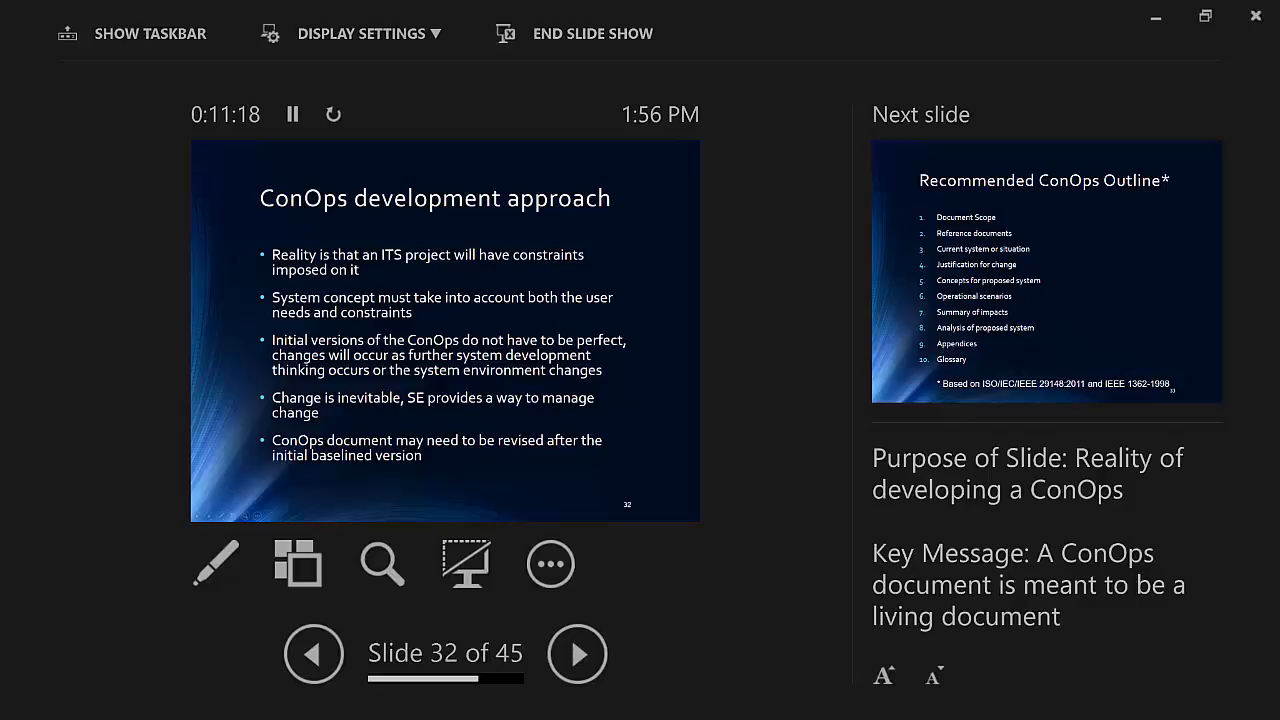
Revisit the continued feature list, then return to slide 32, ConOps development approach.
key(Left)
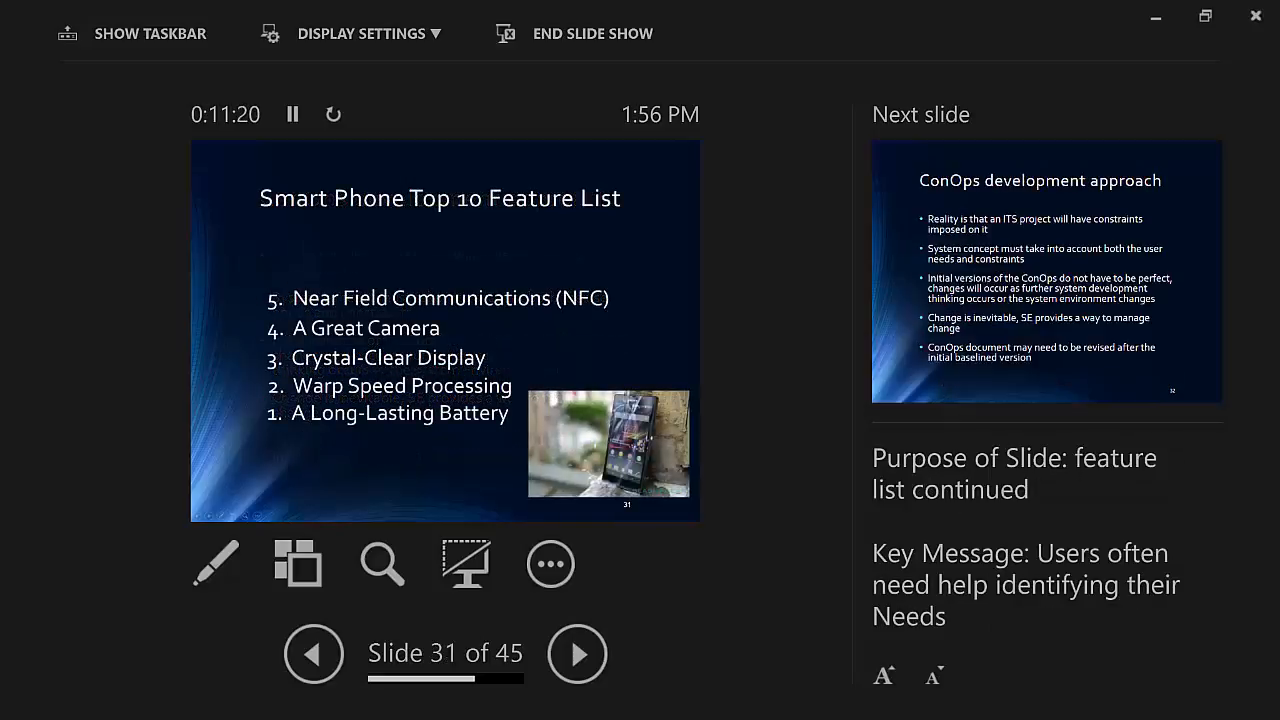
key(Right)
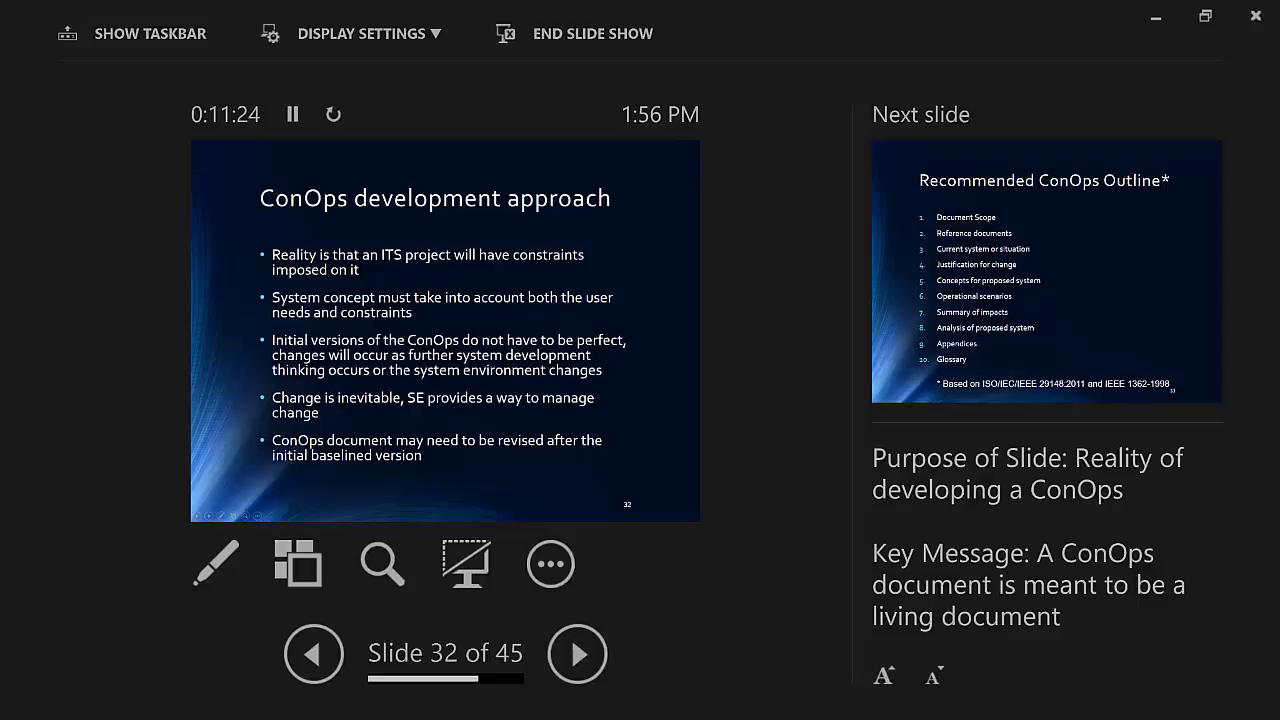
Reach the Recommended ConOps Outline and step back and forth between outline sections 1–2 and 3–4.
key(Right)
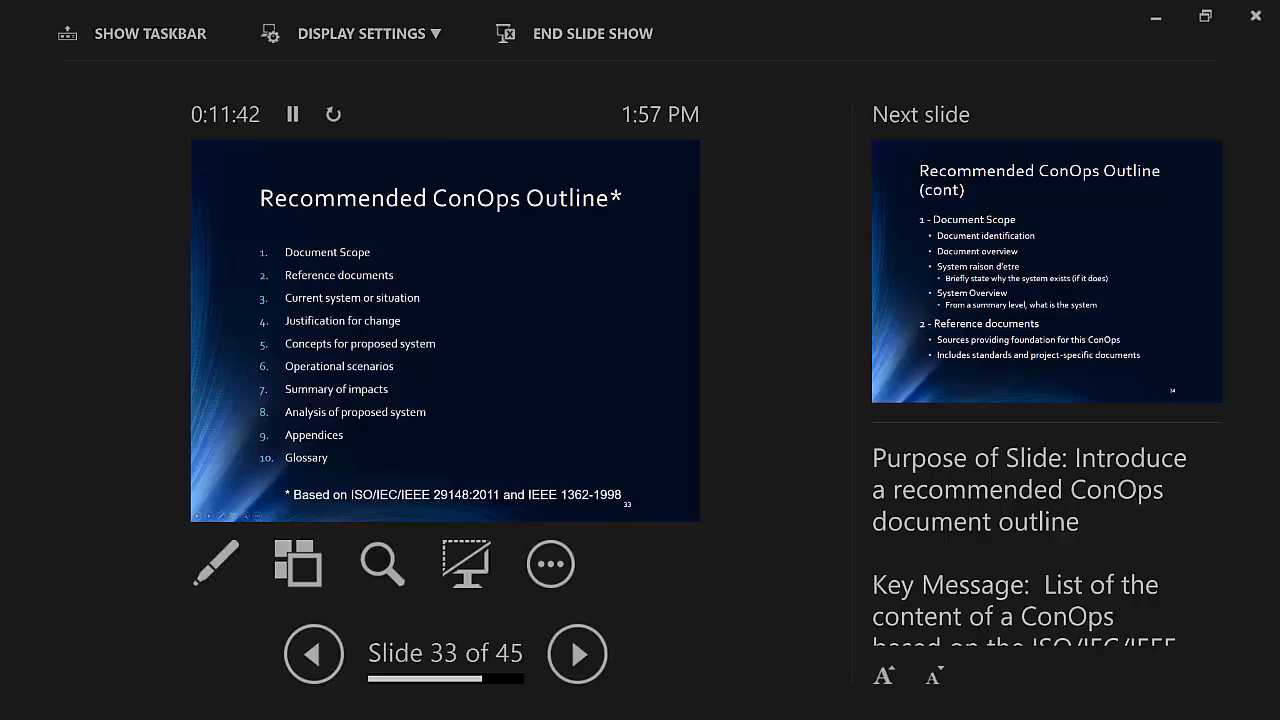
key(Right)
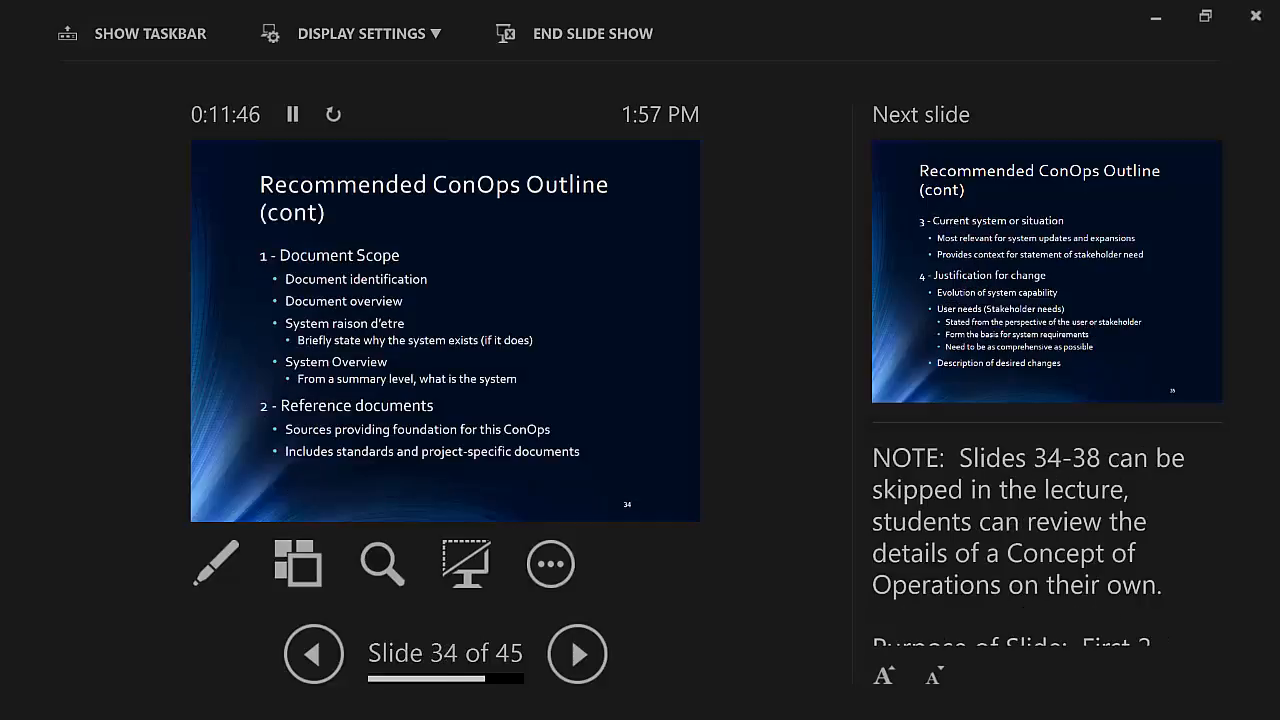
key(Right)
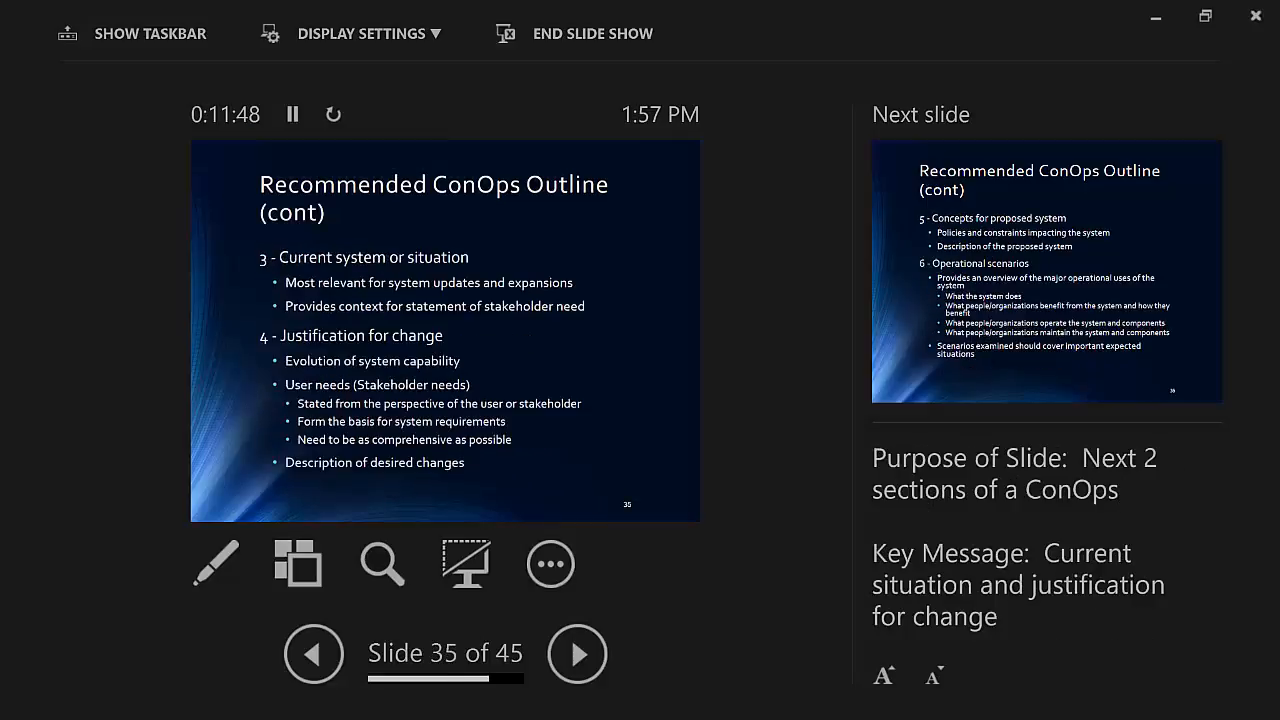
key(Left)
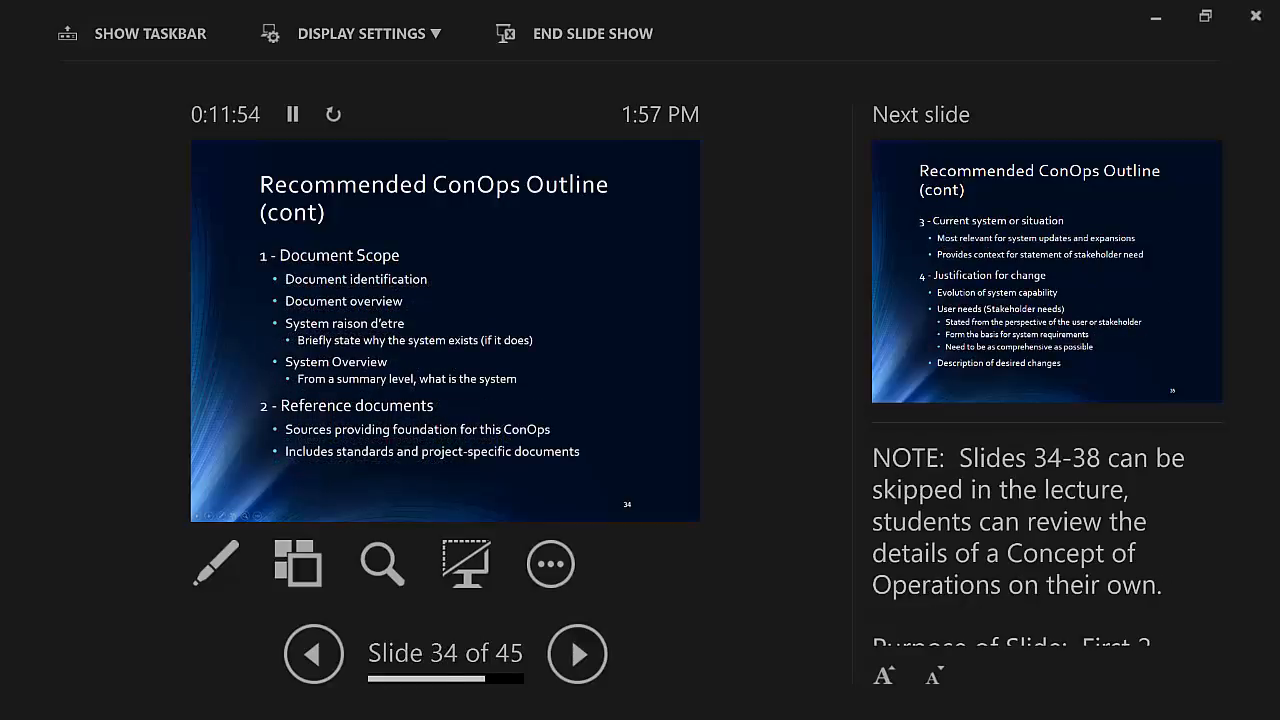
key(Right)
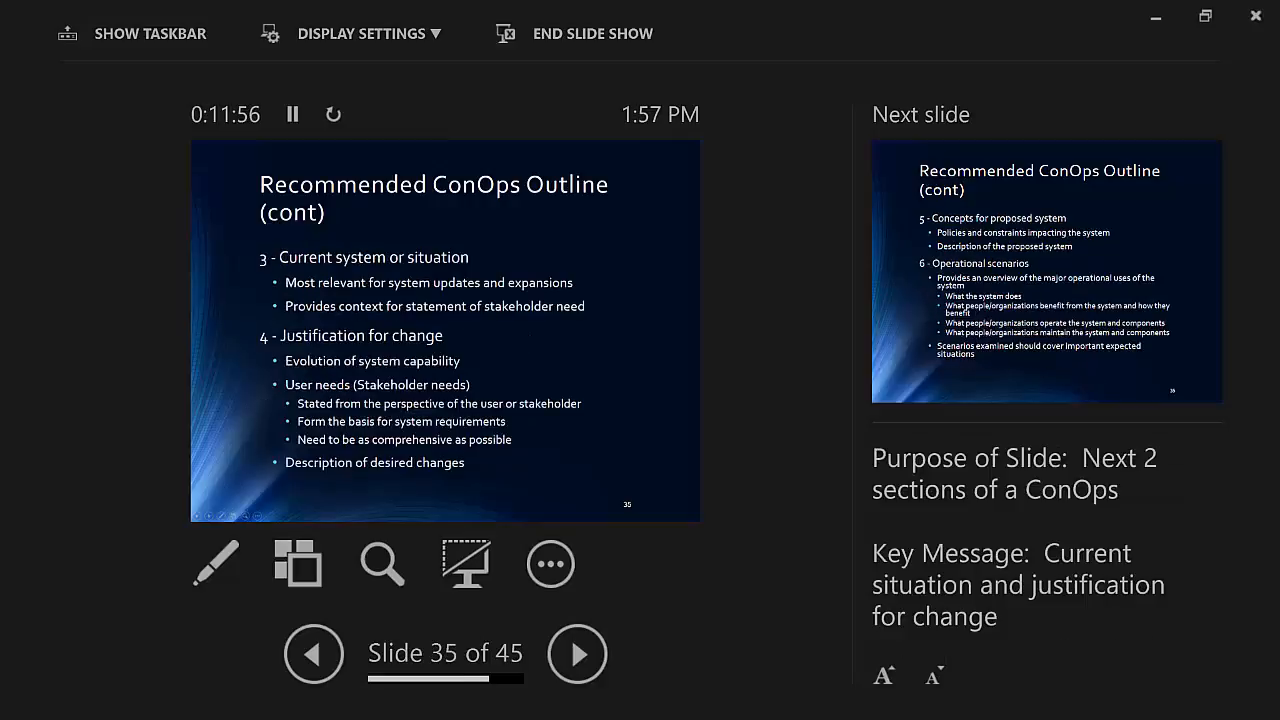
key(Left)
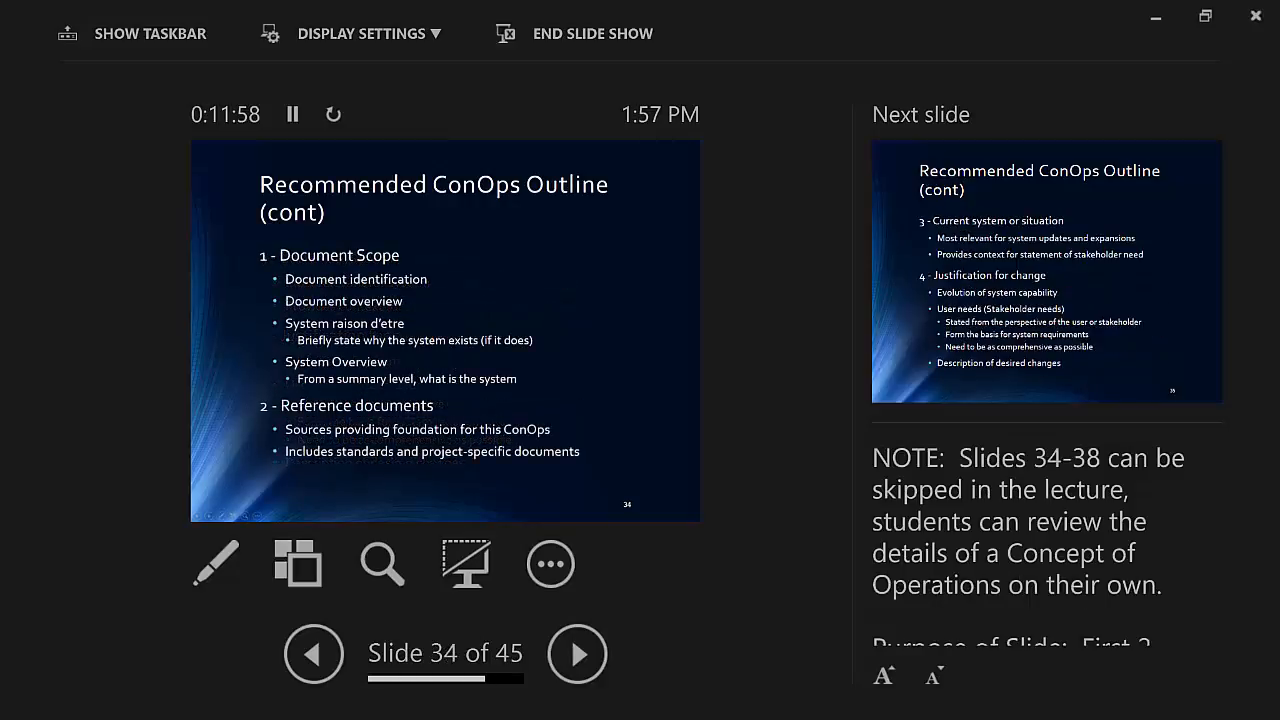
key(Right)
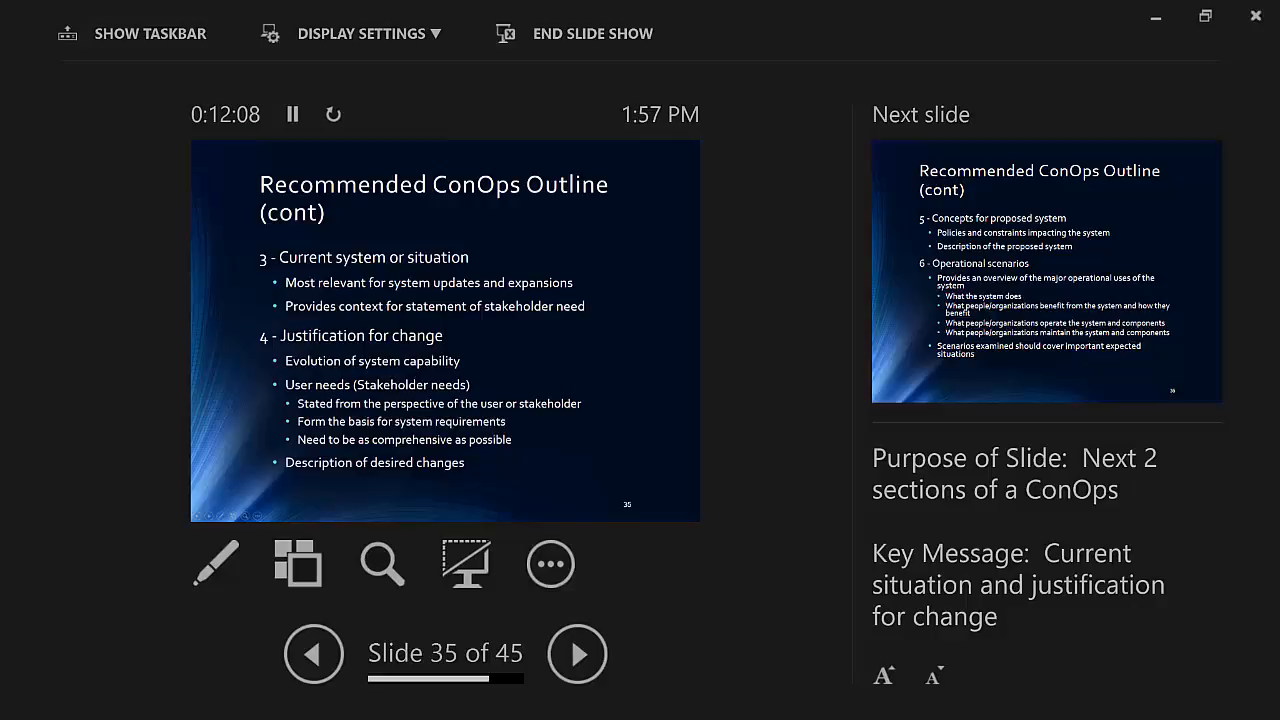
Move through outline sections 5–6 and operational scenarios to slide 37, summary of impacts.
key(Right)
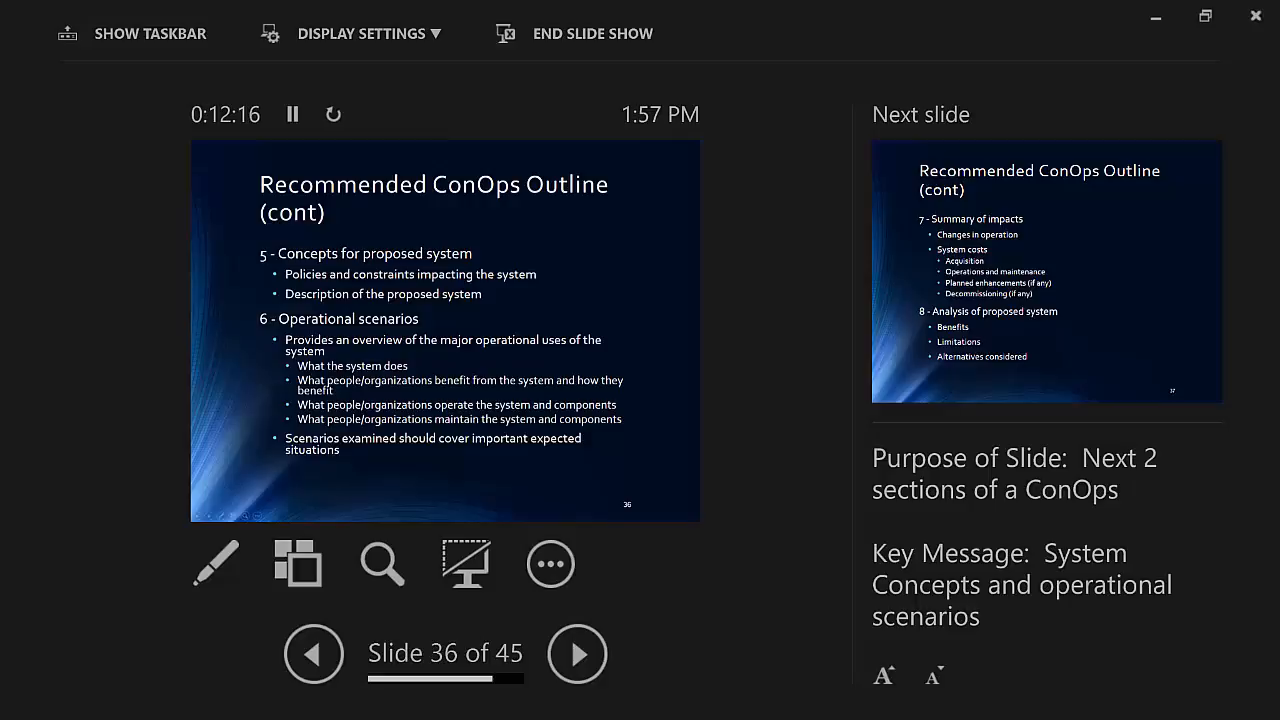
key(Left)
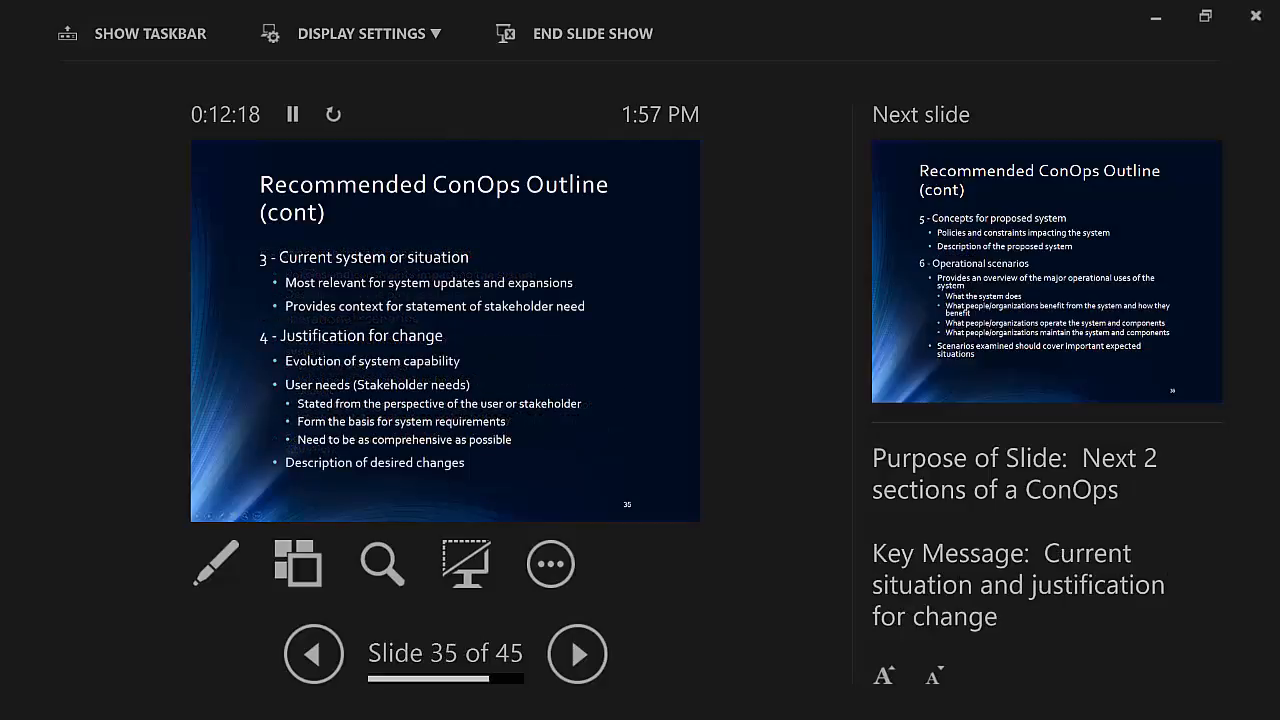
key(Right)
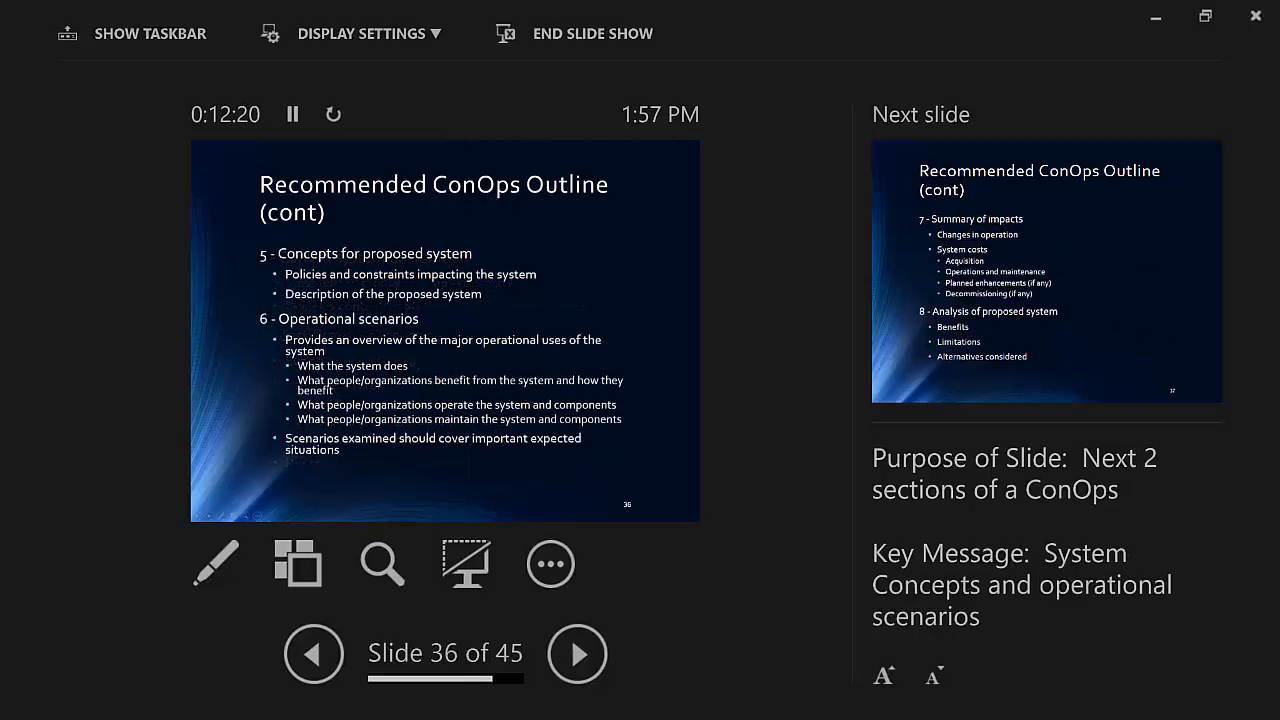
key(Left)
key(Right)
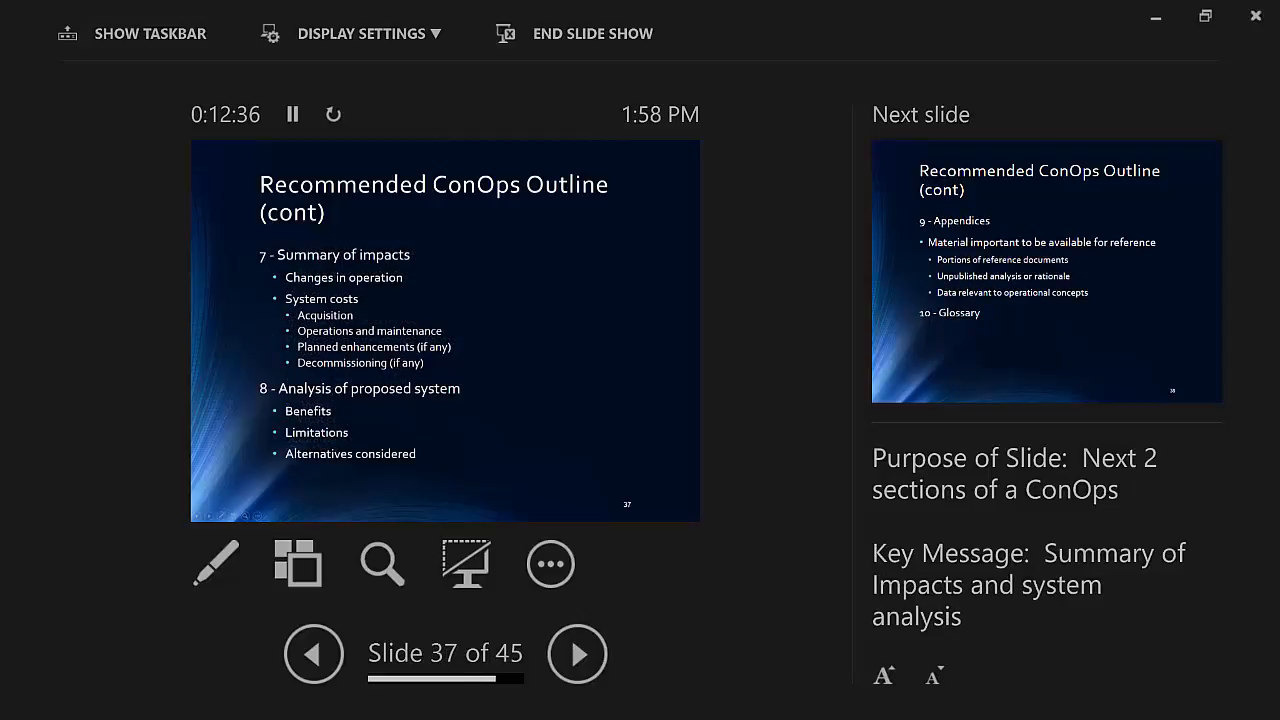
Advance past appendices and glossary to slide 39, ConOps User/Stakeholder Review.
key(Right)
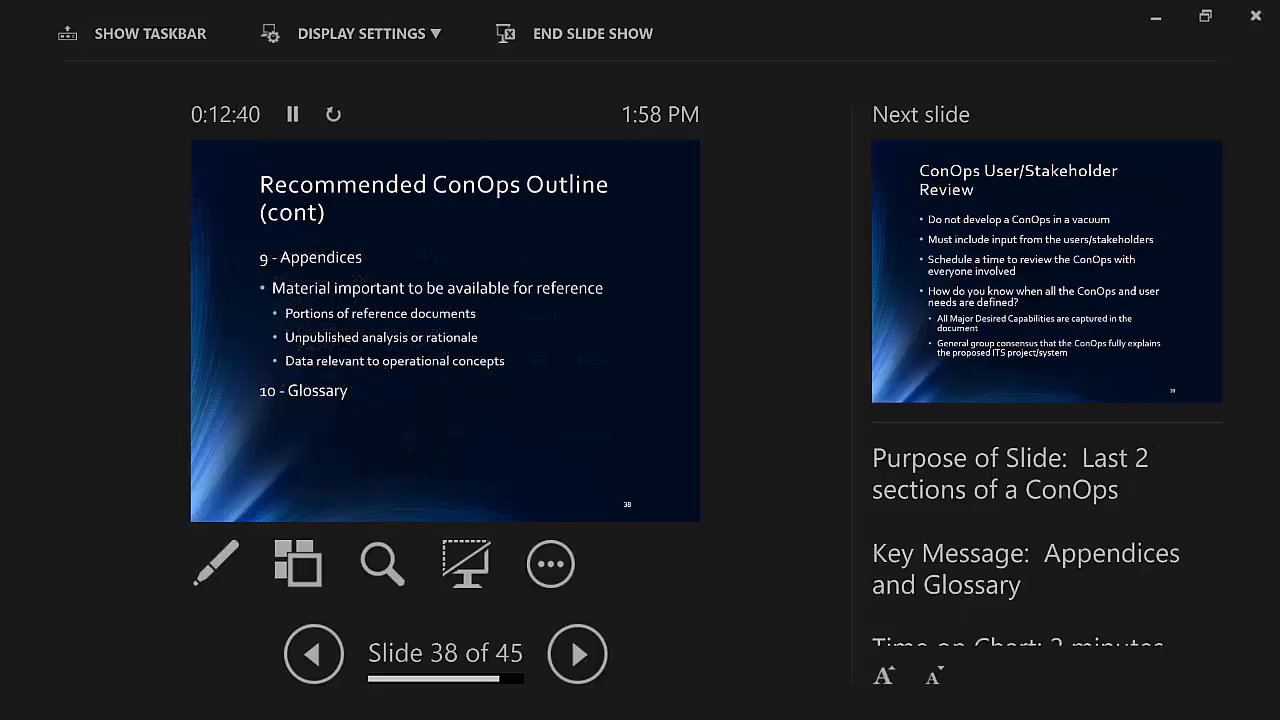
key(Right)
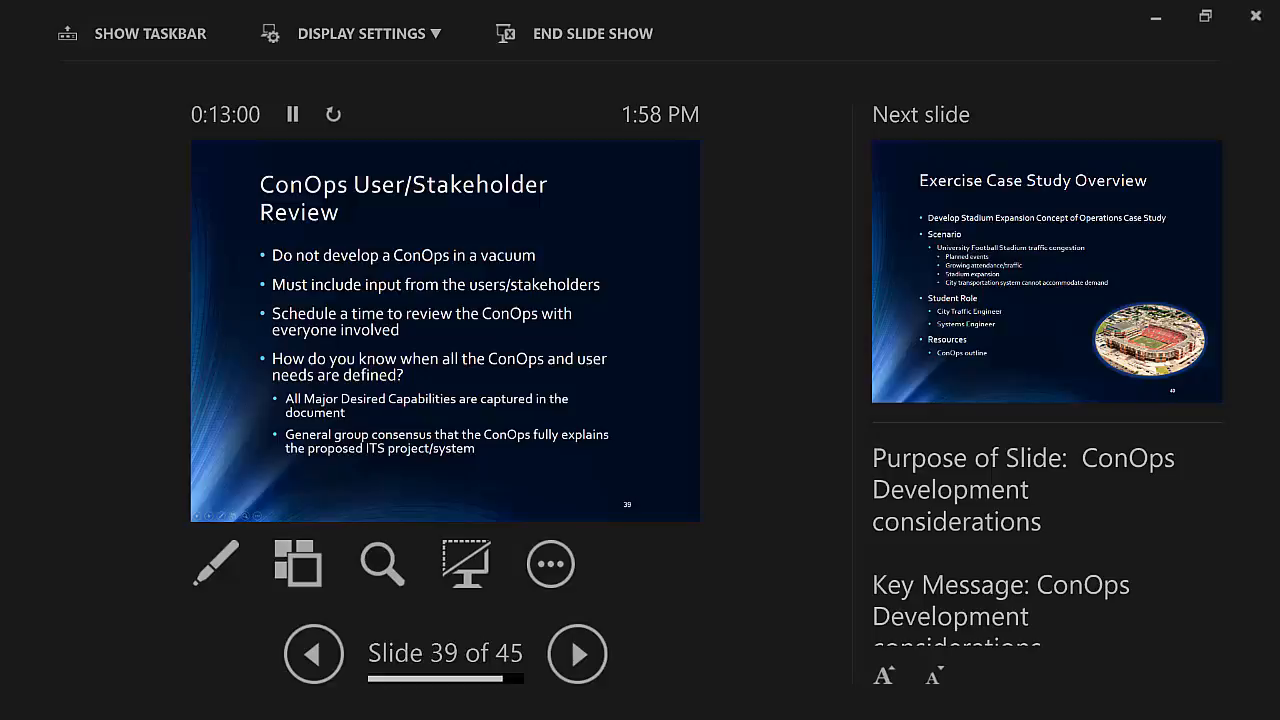
Run through the case study, exercise, benefits and summary slides to the end-of-show screen.
key(Right)
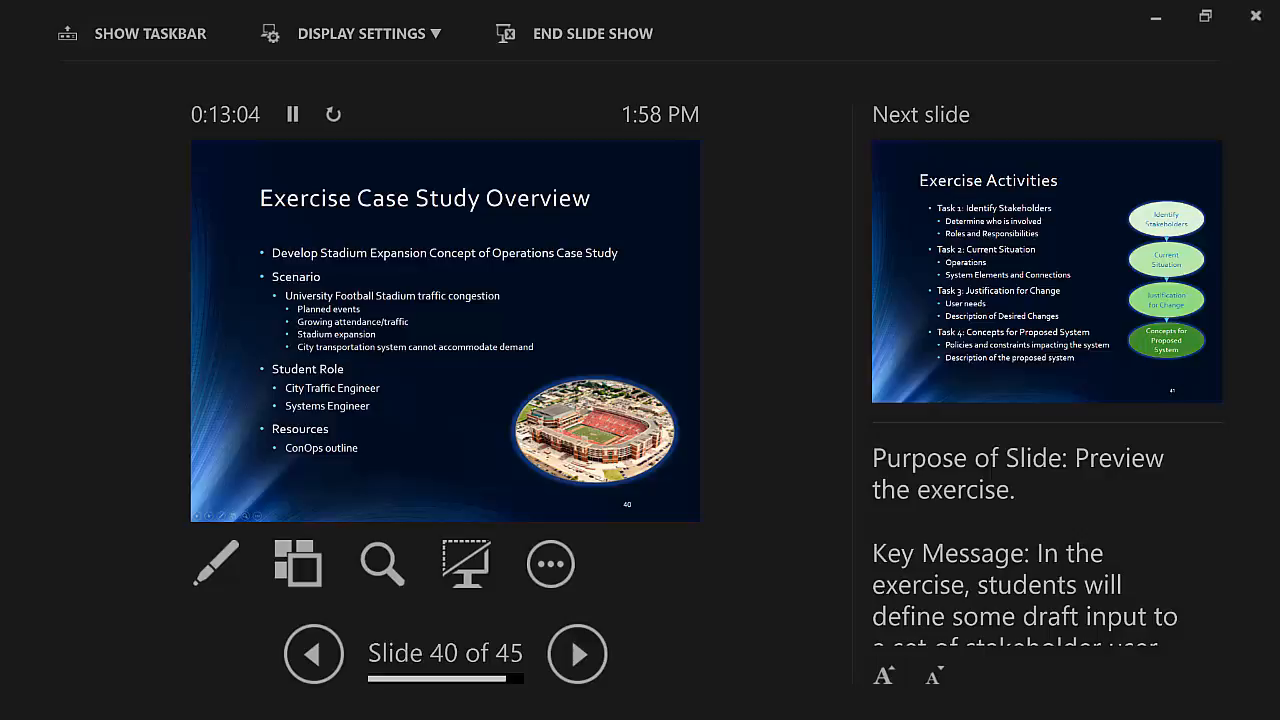
key(Right)
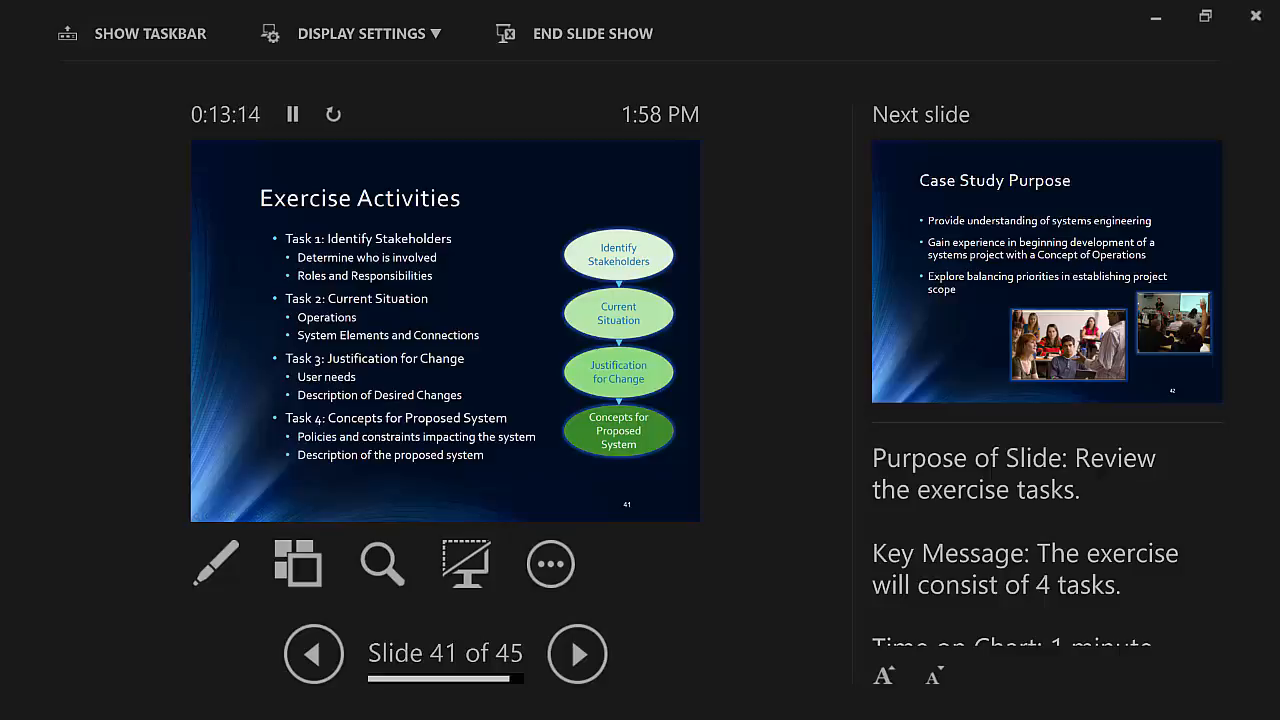
key(Right)
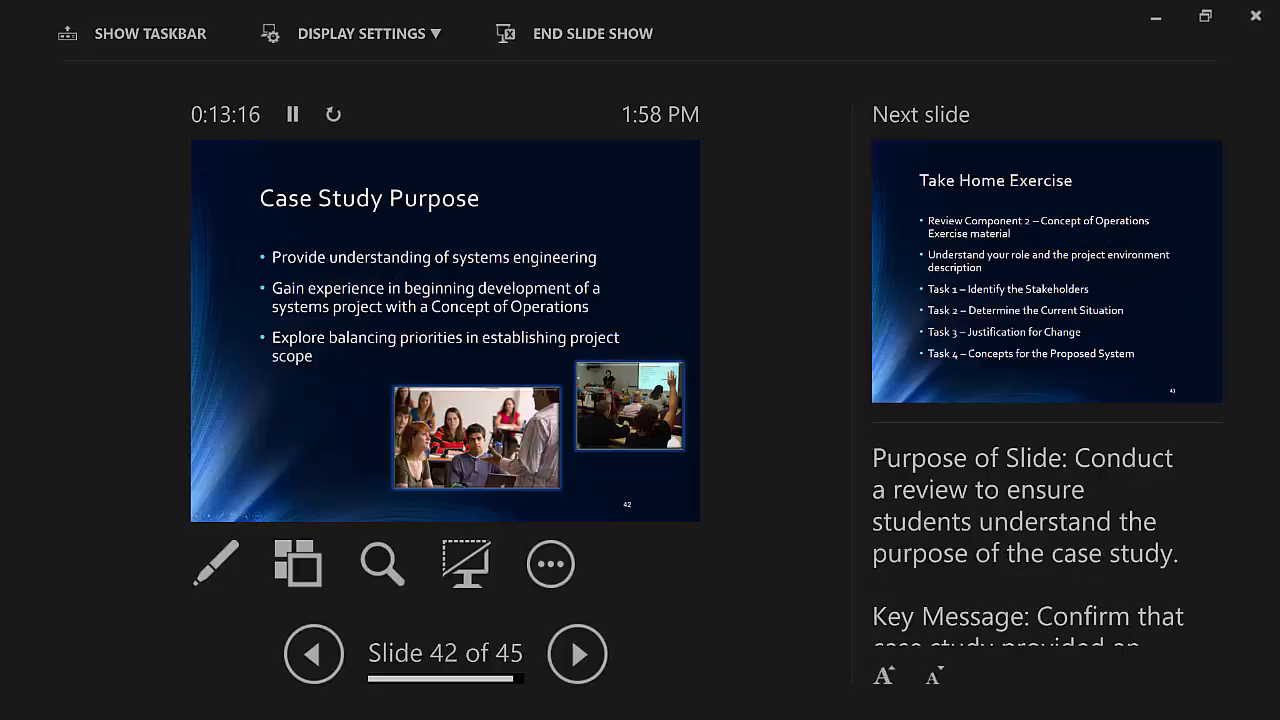
key(Right)
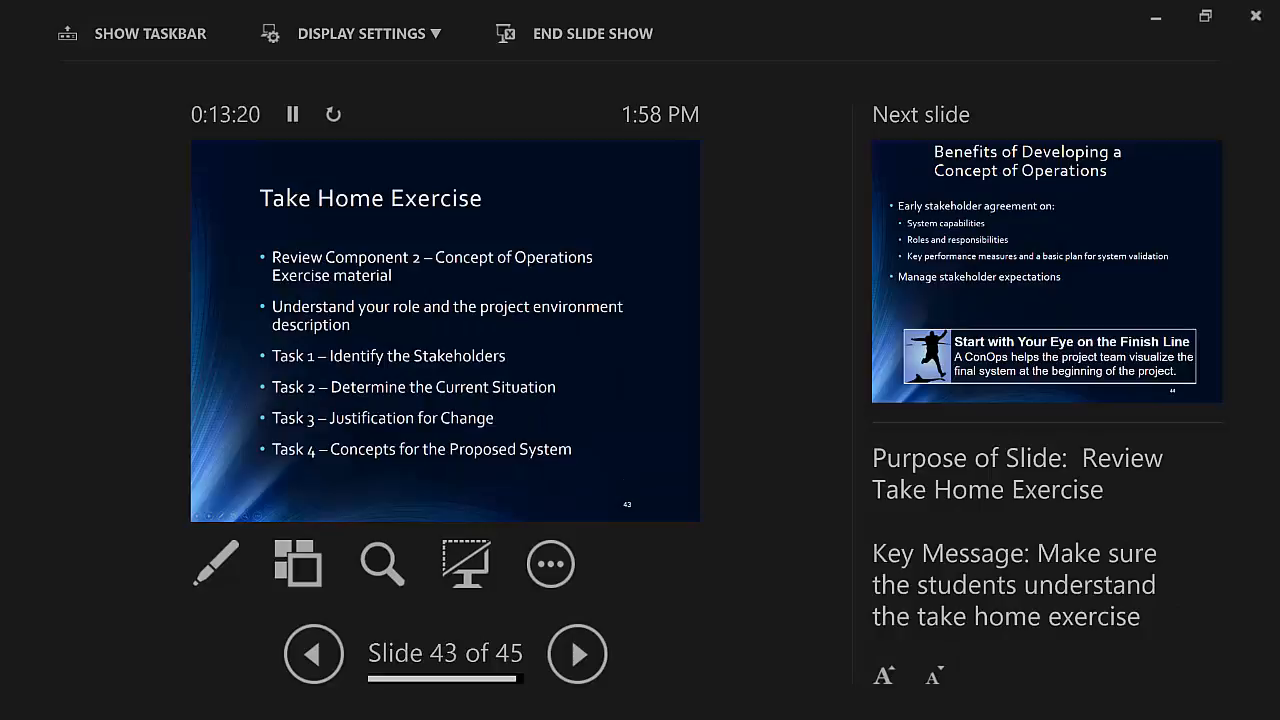
key(Right)
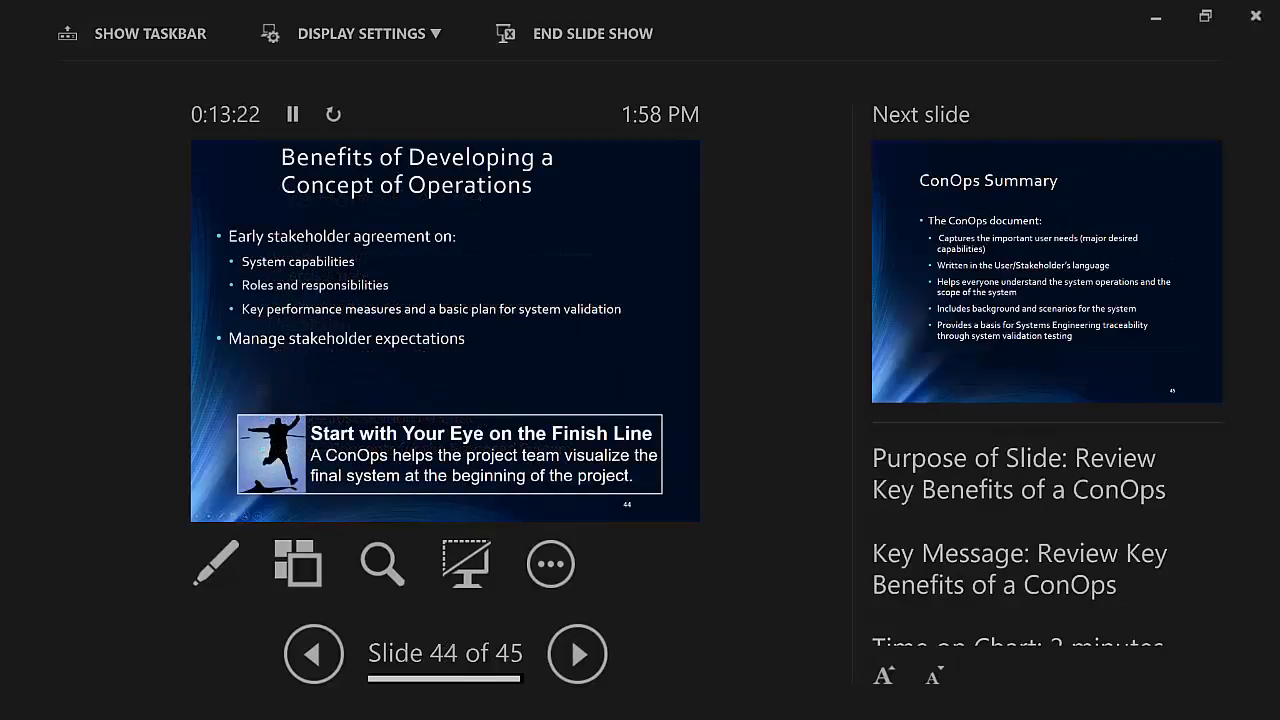
key(Right)
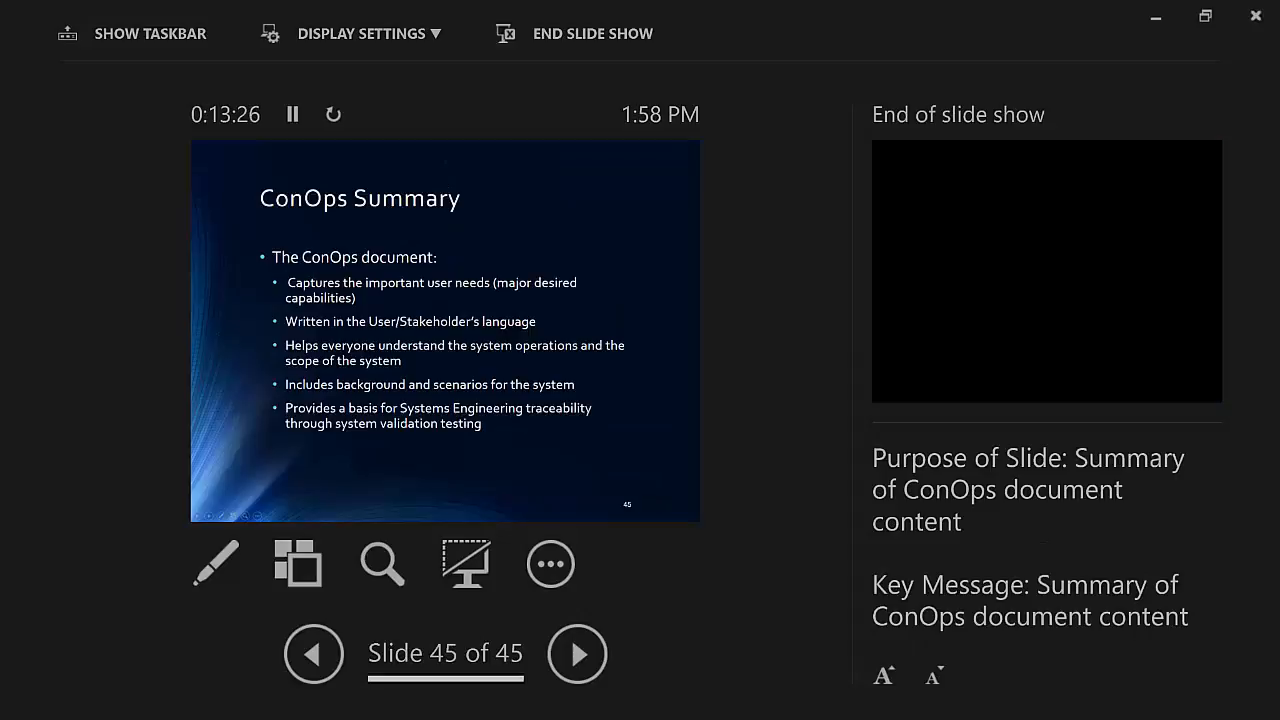
key(Right)
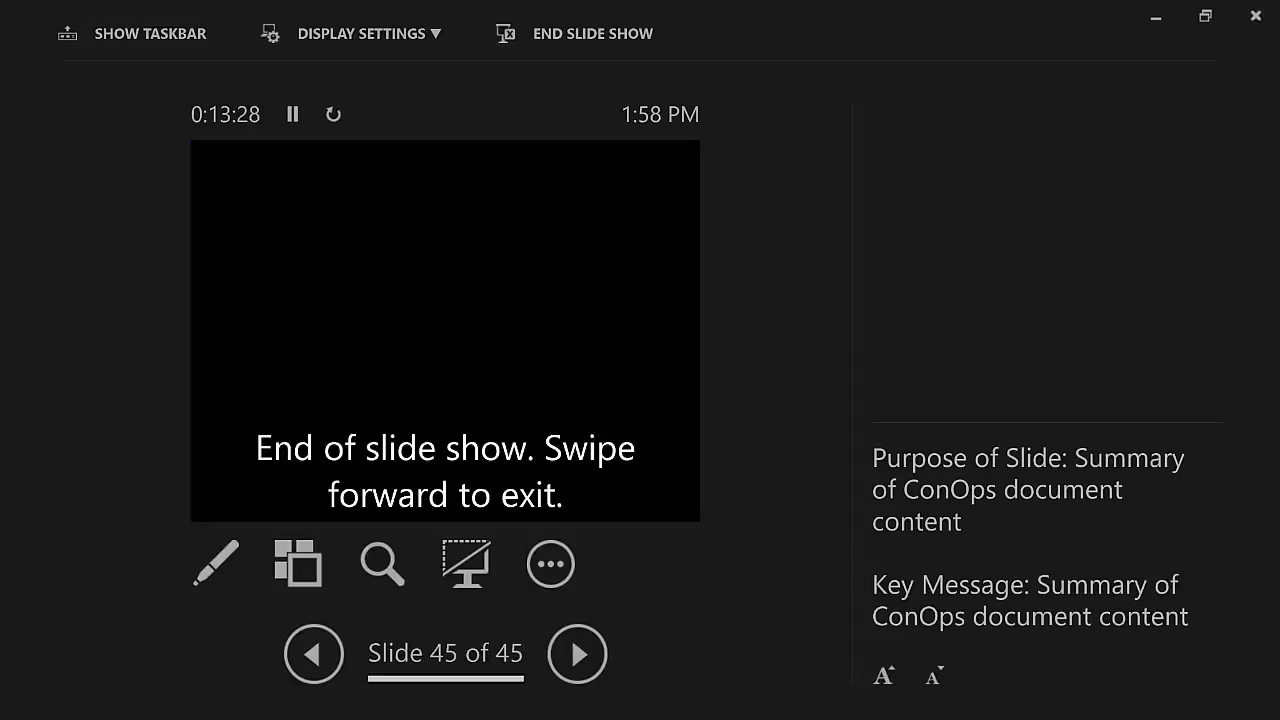
Exit the slide show and minimize PowerPoint, leaving the ConOps handbook PDF in Chrome.
key(Right)
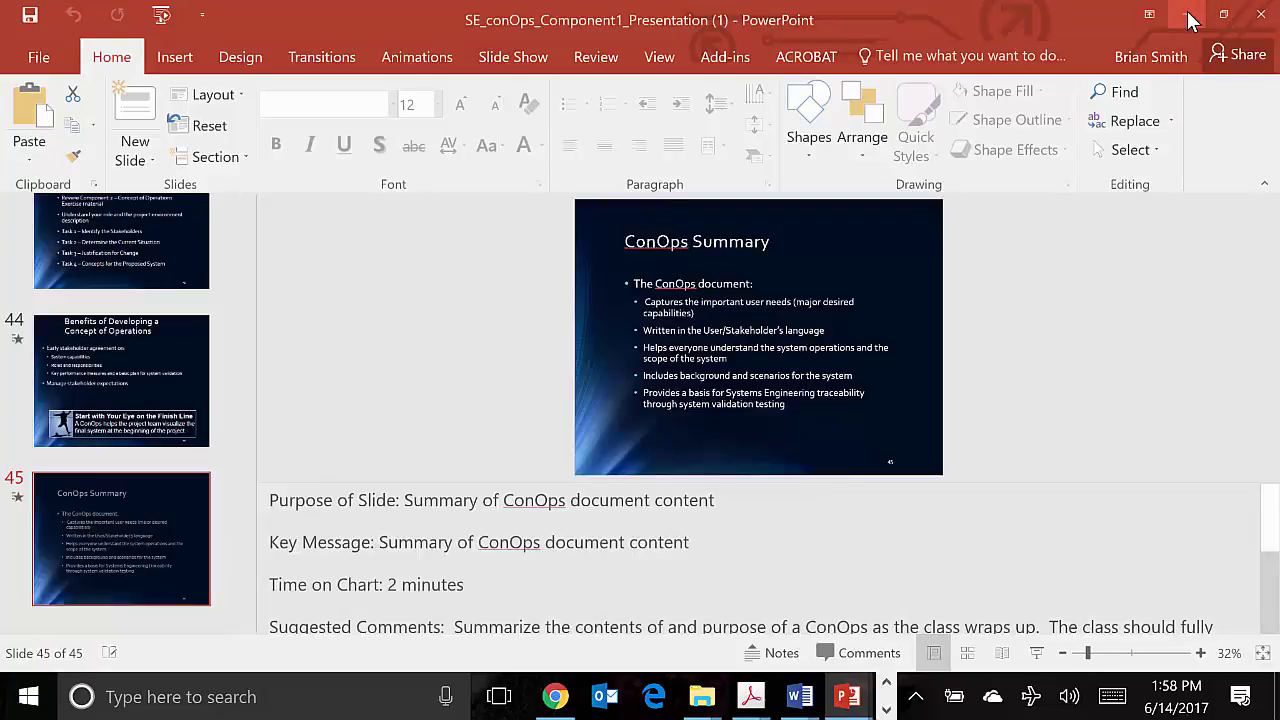
click(1186, 14)
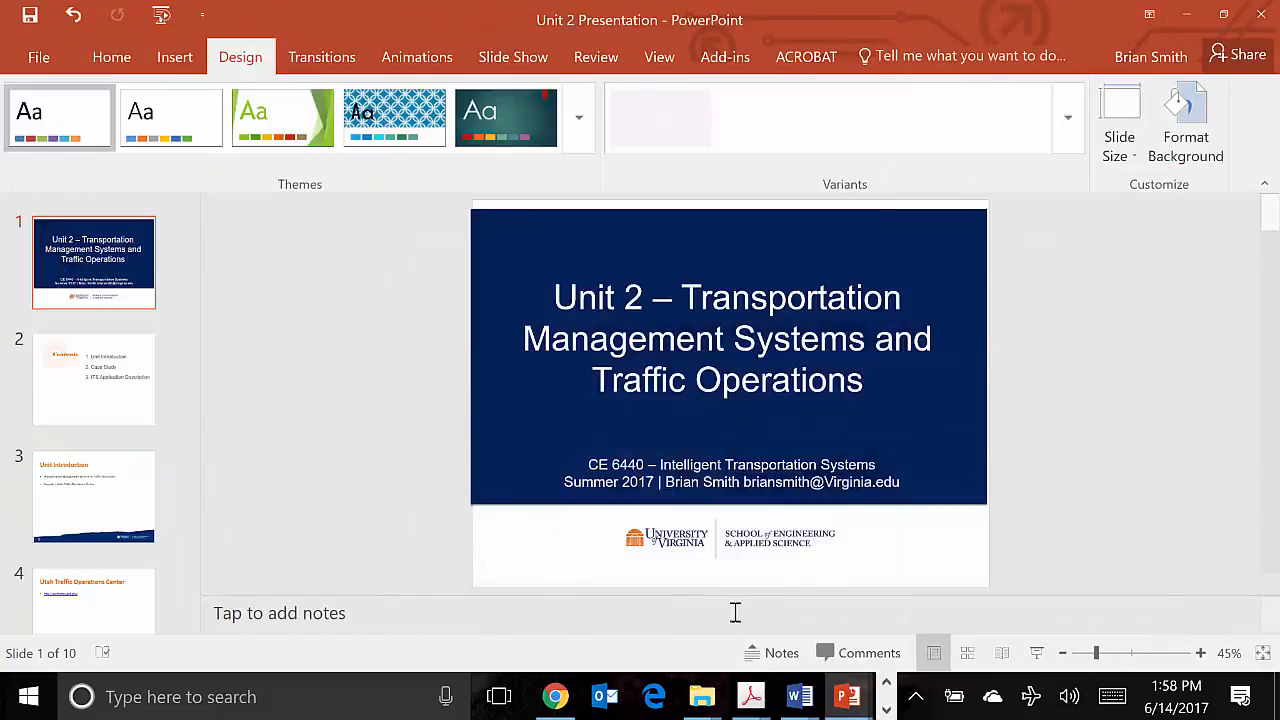
Bring the ConOps handbook PDF forward, showing the table of contents and List of Figures on page 5.
click(556, 697)
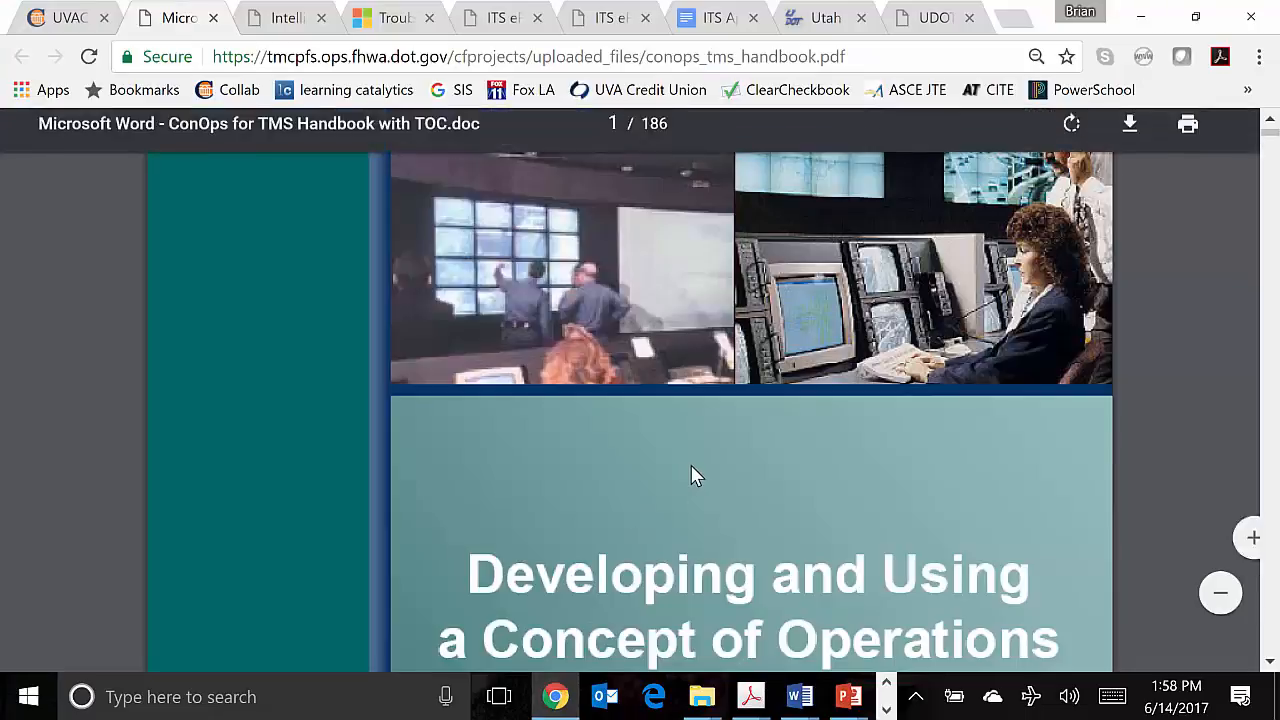
scroll(695, 470, down, 4)
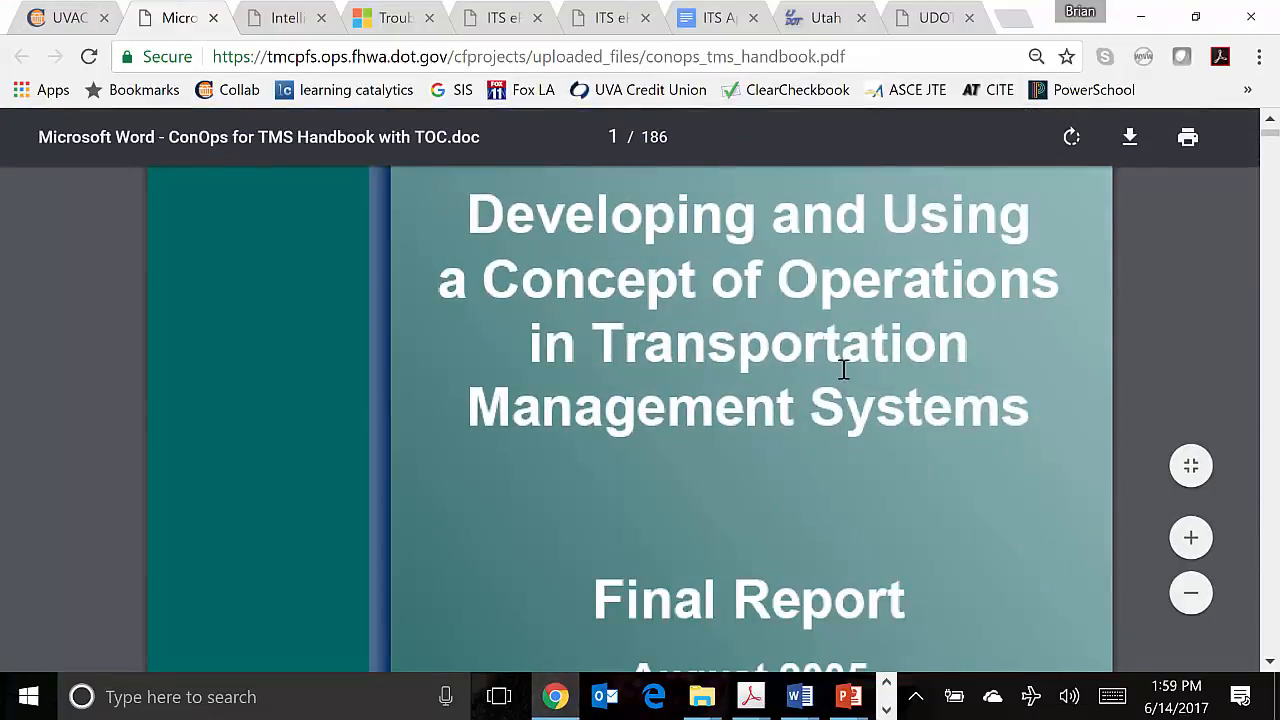
scroll(843, 380, down, 3)
scroll(838, 404, down, 4)
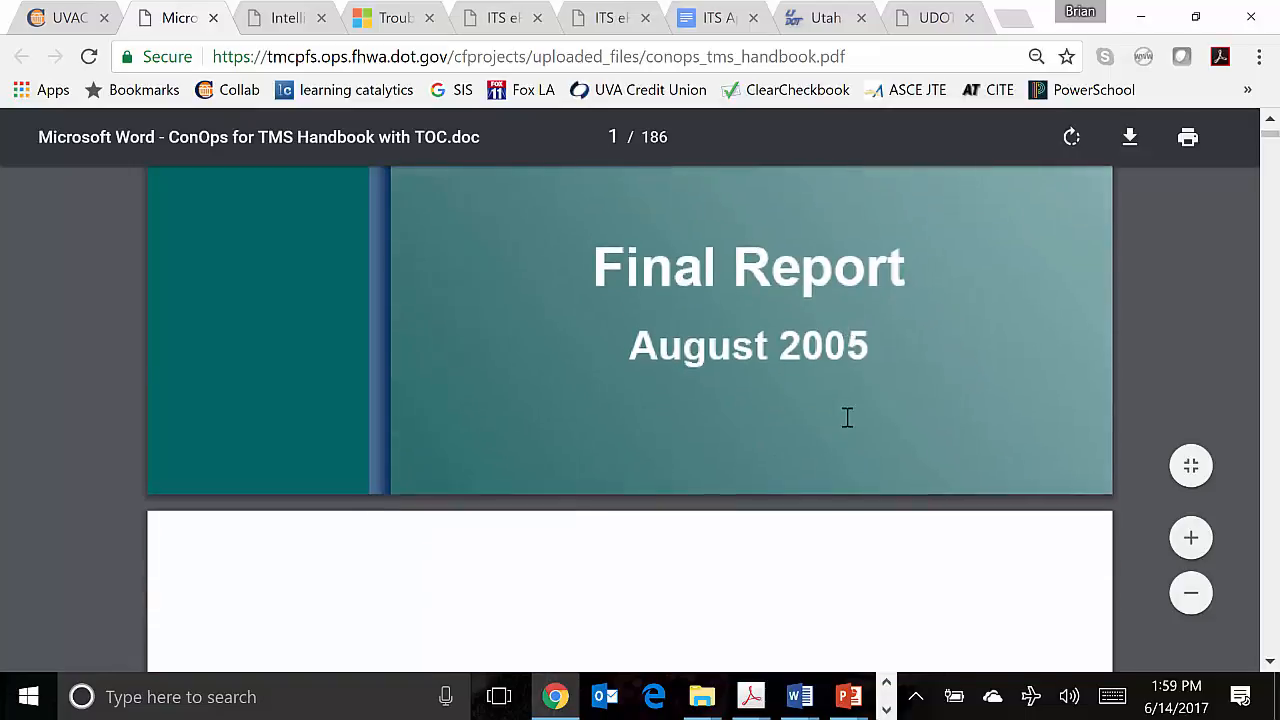
scroll(847, 418, down, 3)
scroll(847, 418, down, 3)
scroll(850, 425, down, 3)
scroll(853, 432, down, 3)
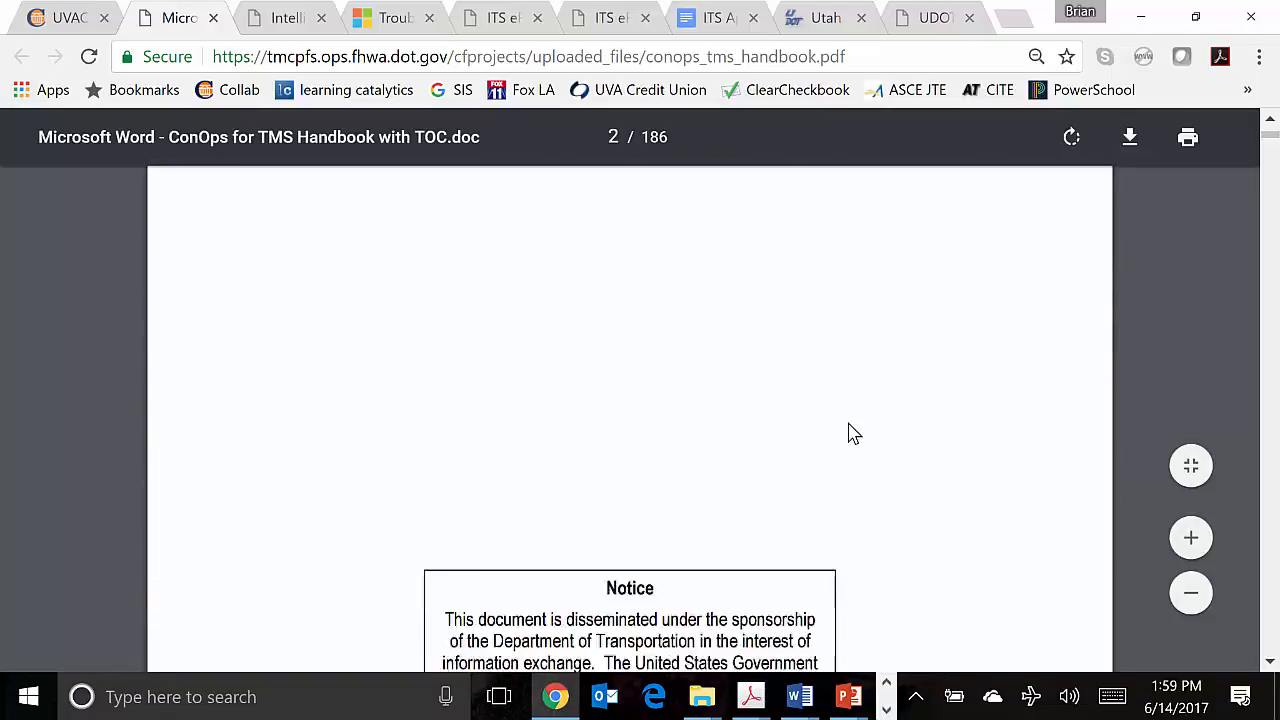
scroll(853, 432, down, 4)
scroll(853, 432, down, 4)
scroll(853, 432, down, 4)
scroll(853, 435, down, 4)
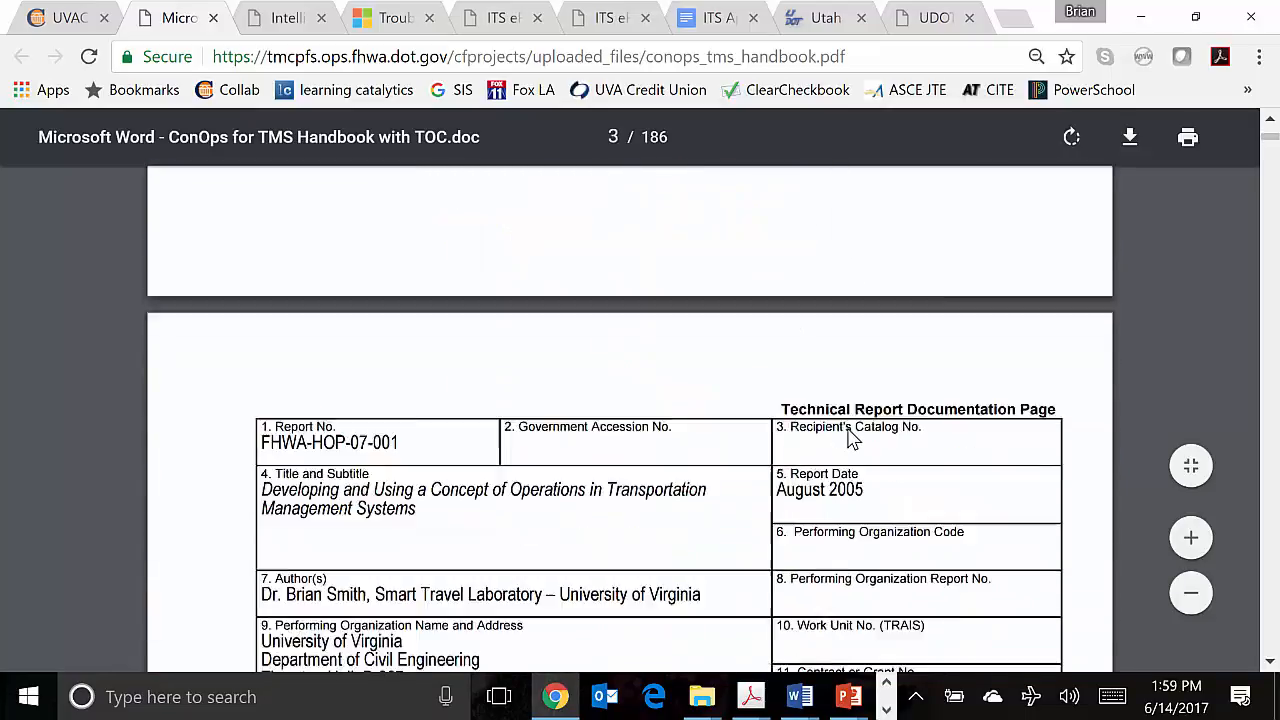
scroll(853, 440, down, 3)
scroll(853, 440, down, 3)
scroll(853, 435, down, 3)
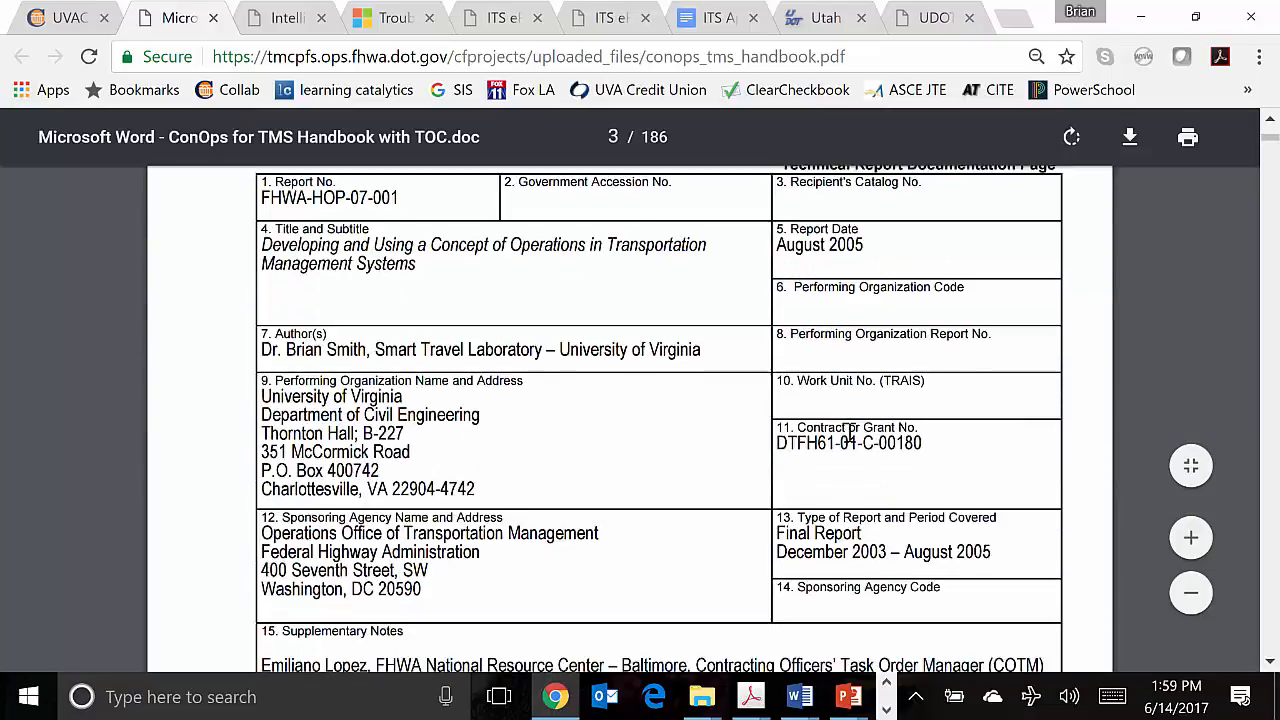
scroll(850, 432, down, 4)
scroll(850, 435, down, 3)
scroll(848, 445, down, 4)
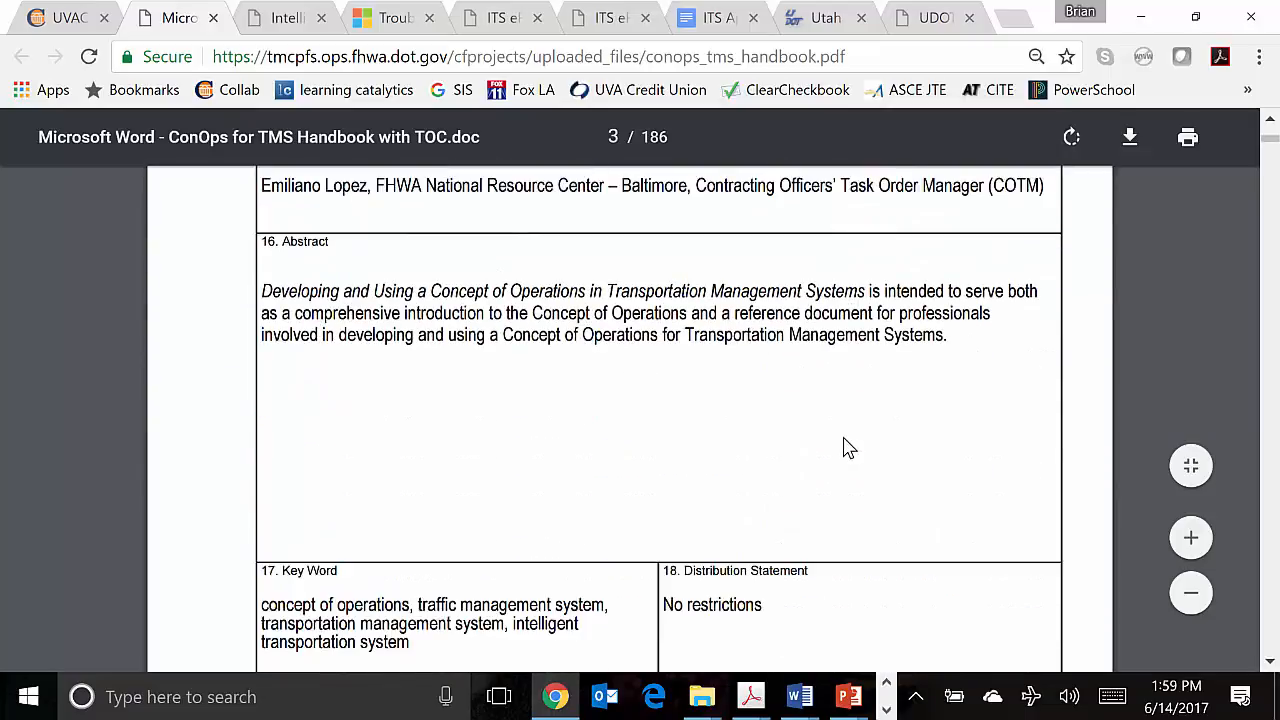
scroll(848, 447, down, 4)
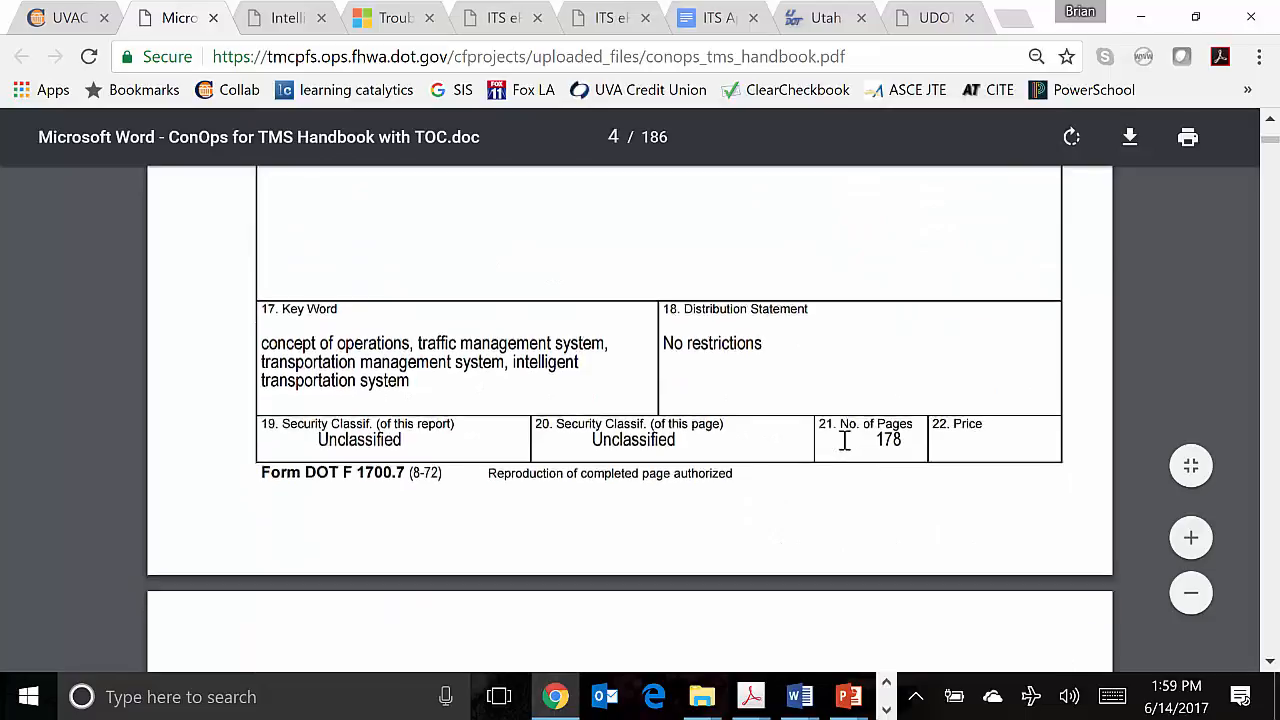
scroll(848, 447, down, 4)
scroll(848, 450, down, 2)
scroll(848, 452, down, 3)
scroll(848, 452, down, 4)
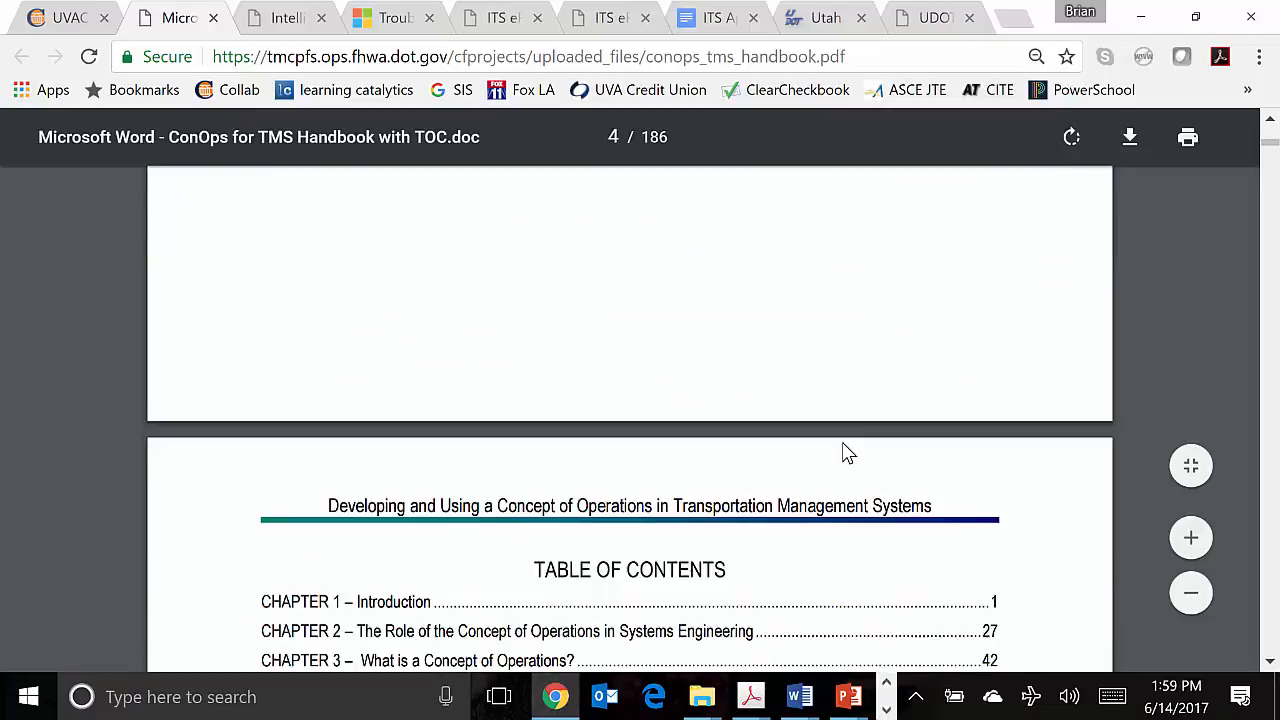
scroll(848, 452, down, 4)
scroll(848, 452, down, 1)
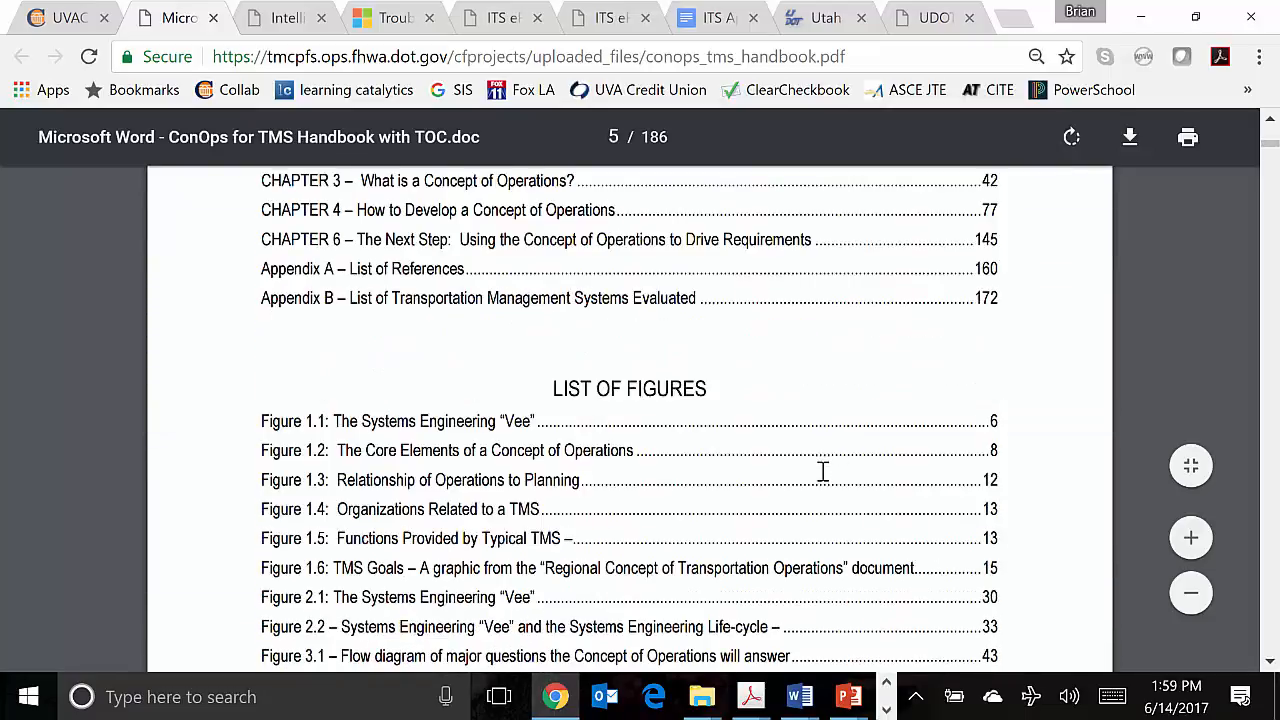
scroll(822, 471, down, 2)
scroll(822, 471, down, 4)
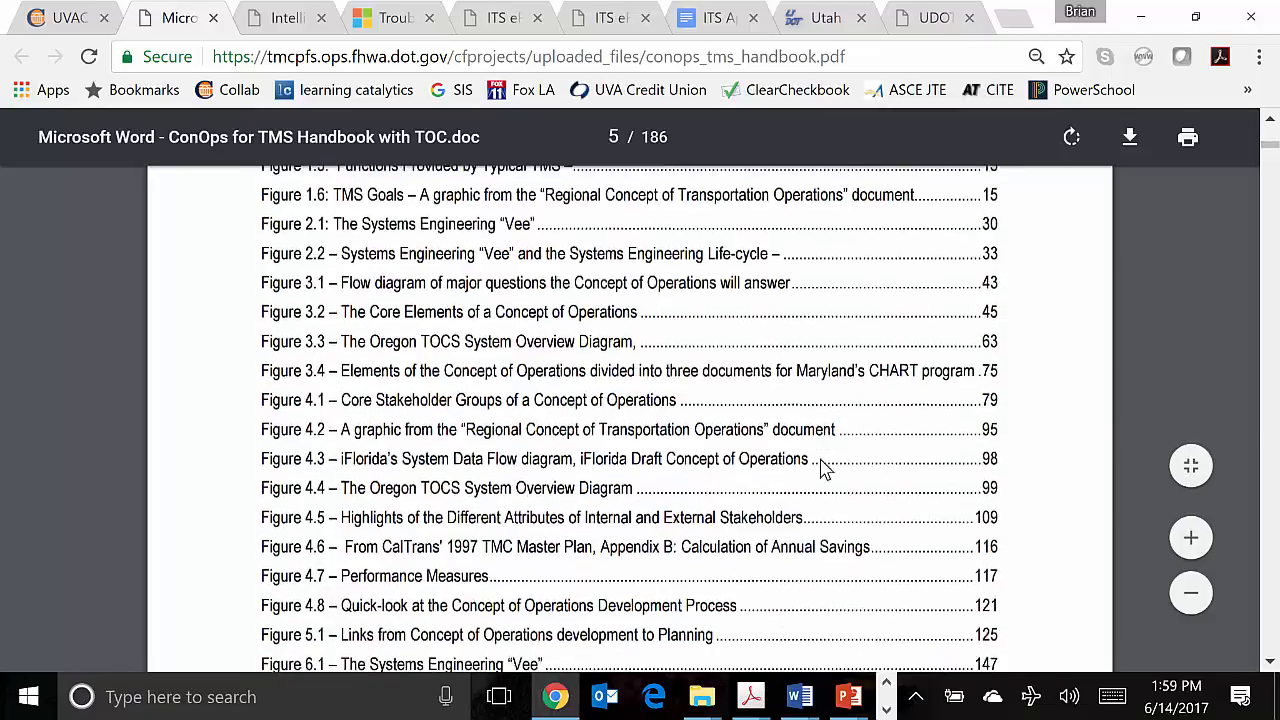
scroll(822, 471, down, 4)
scroll(820, 459, down, 5)
scroll(820, 465, down, 4)
scroll(822, 470, down, 4)
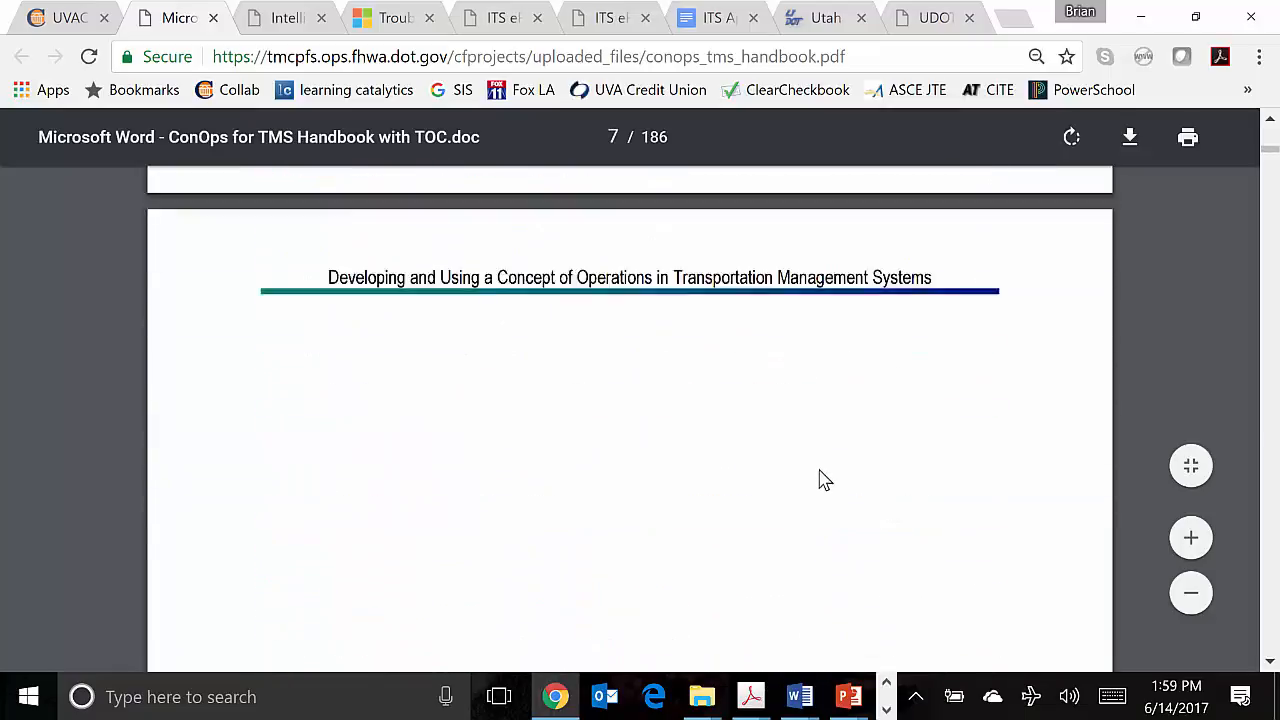
scroll(825, 481, down, 3)
scroll(825, 481, down, 5)
scroll(825, 481, down, 5)
scroll(825, 481, down, 3)
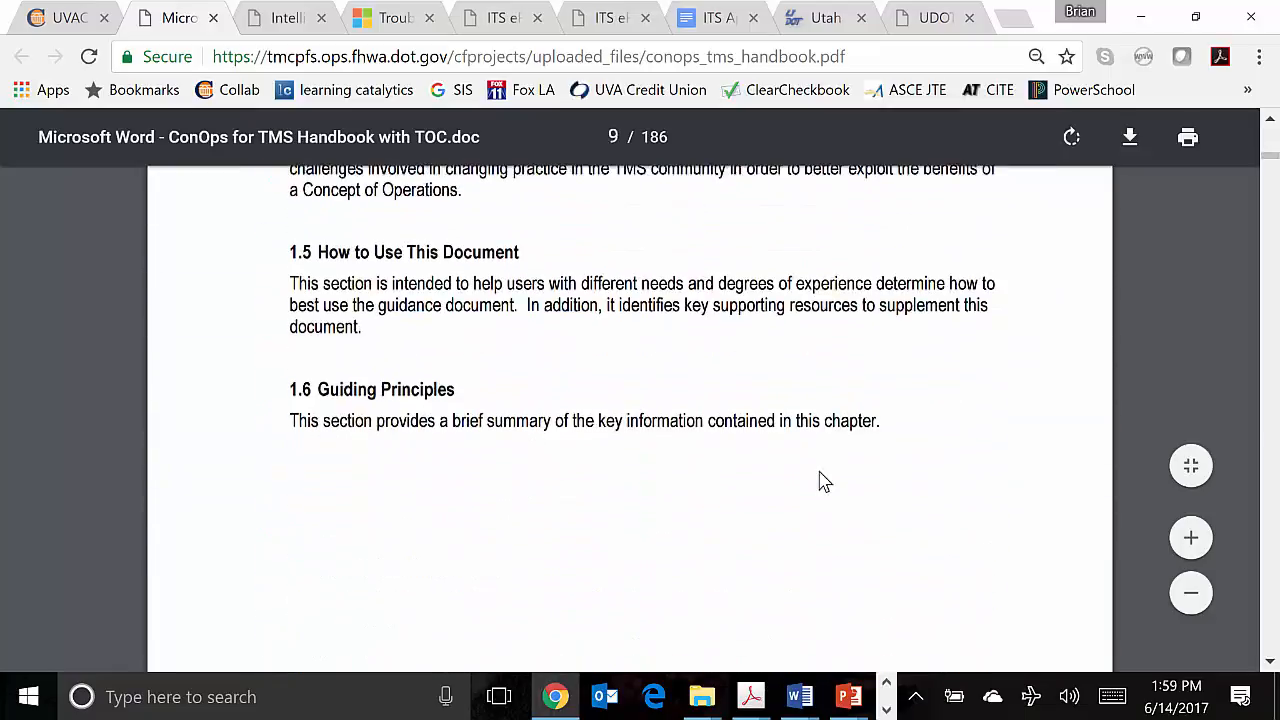
scroll(825, 481, down, 3)
scroll(825, 481, down, 5)
scroll(825, 481, down, 5)
scroll(825, 481, down, 4)
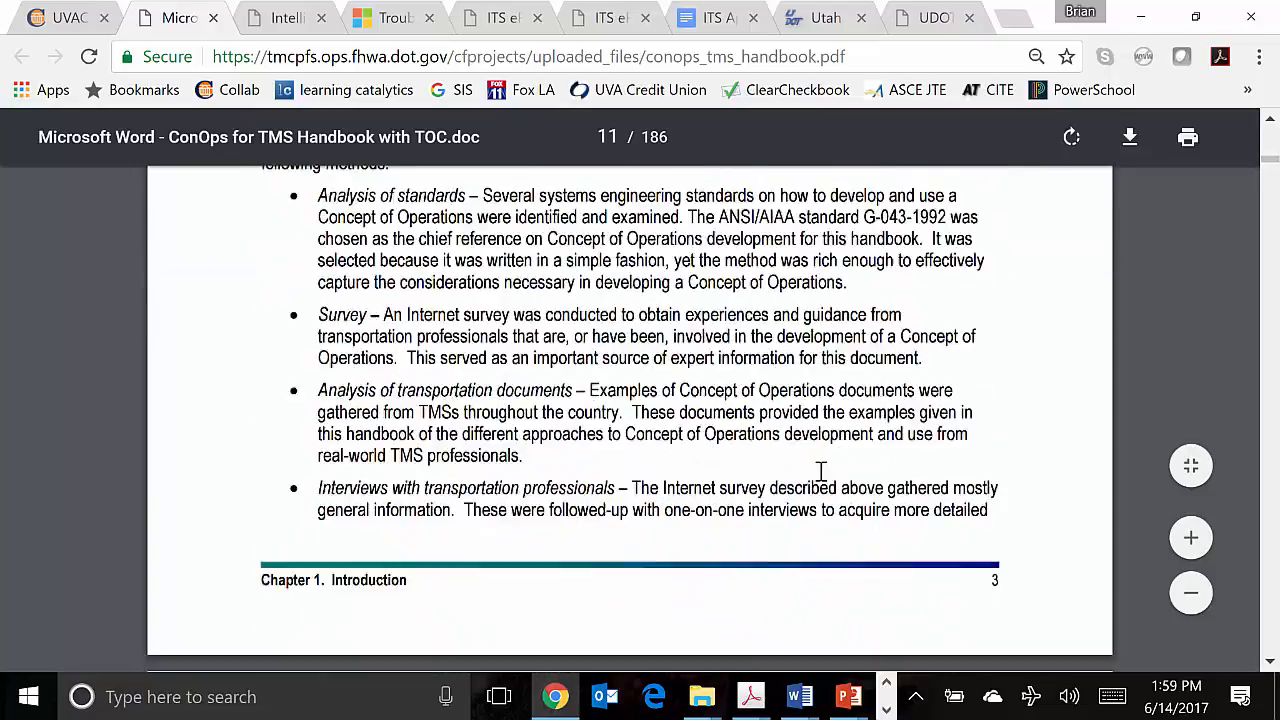
scroll(825, 481, down, 4)
scroll(820, 475, down, 5)
scroll(822, 478, down, 4)
scroll(825, 481, down, 5)
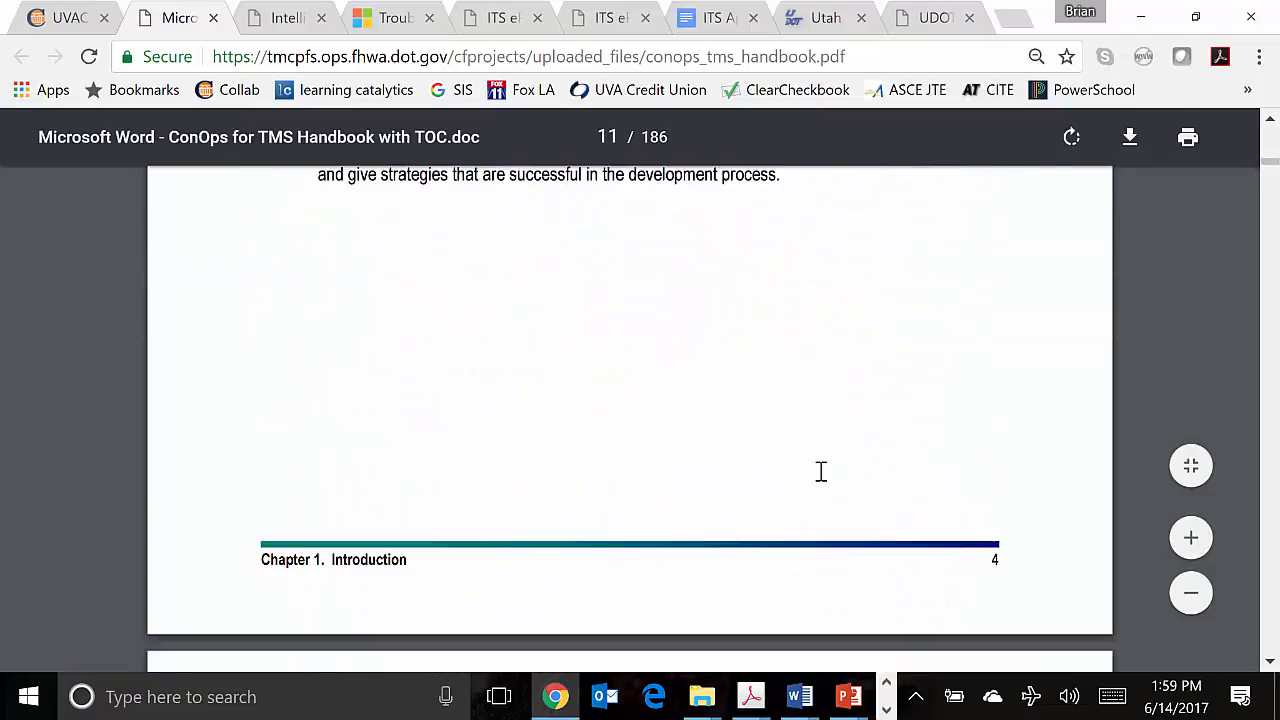
scroll(825, 481, down, 2)
scroll(825, 481, down, 5)
scroll(825, 481, down, 2)
scroll(825, 481, down, 5)
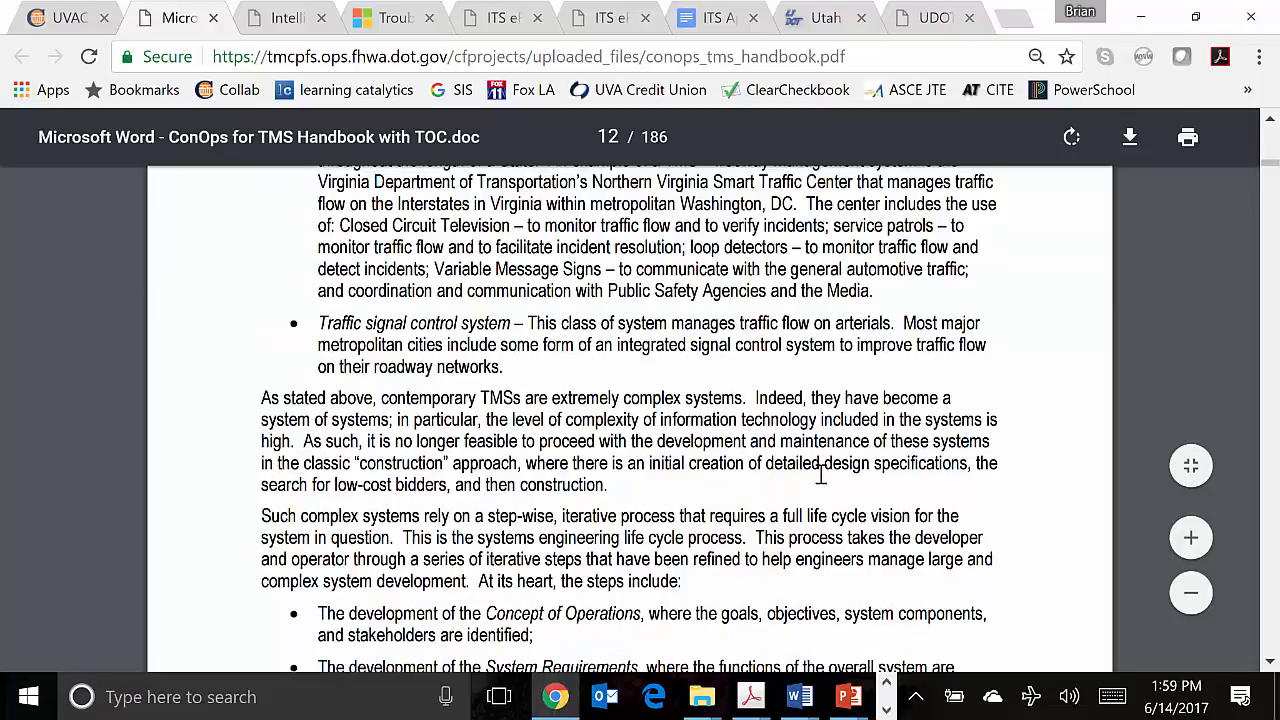
scroll(820, 475, down, 5)
scroll(820, 475, down, 3)
scroll(820, 475, down, 5)
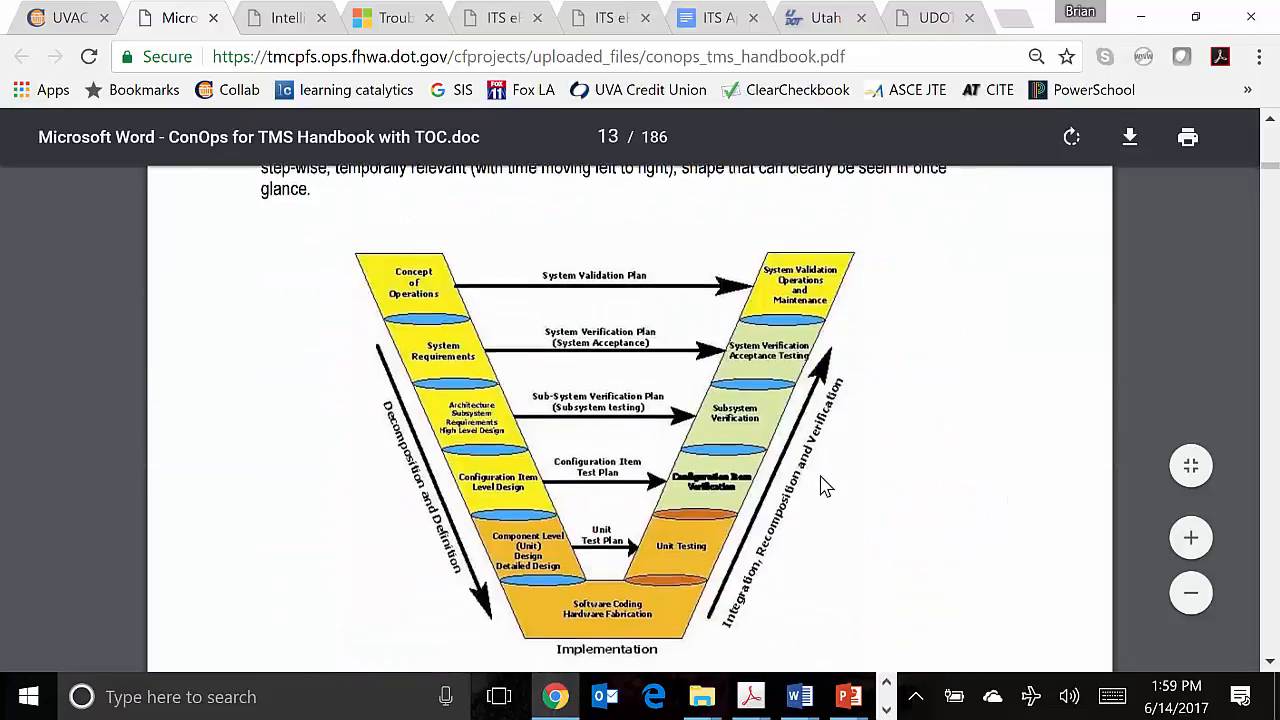
scroll(820, 475, down, 5)
scroll(822, 487, down, 4)
scroll(822, 487, down, 6)
scroll(820, 500, down, 5)
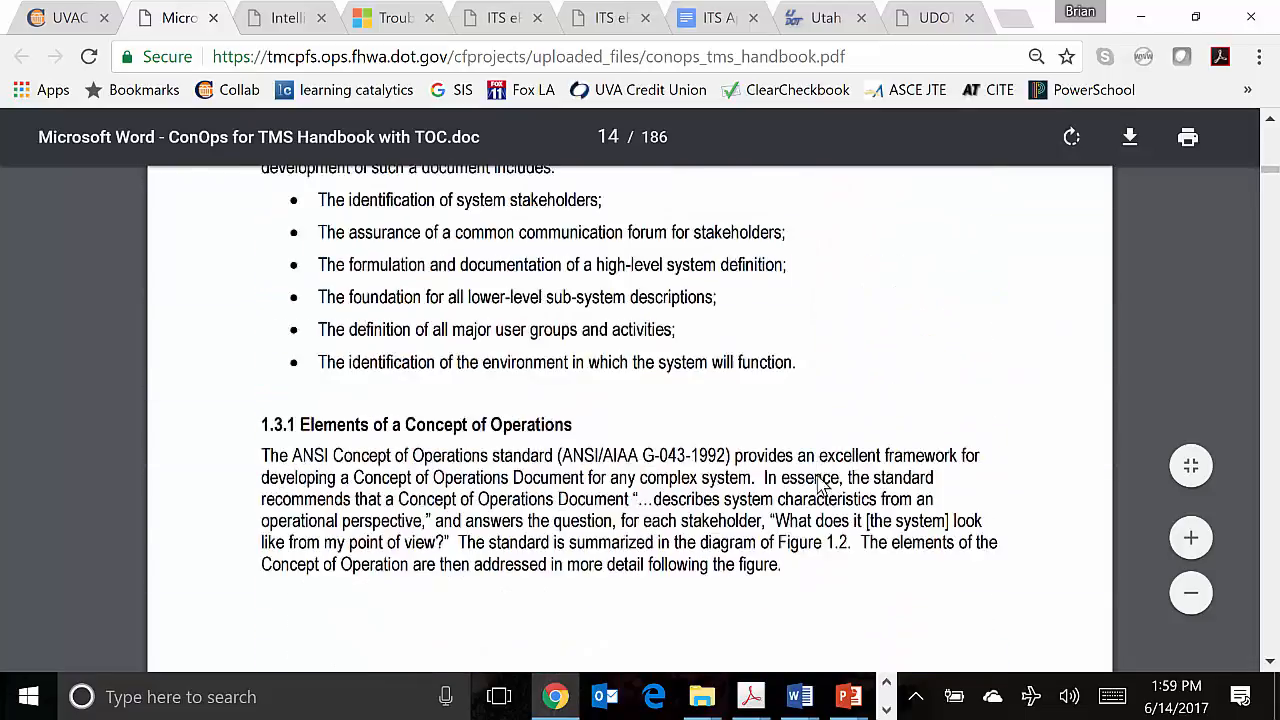
scroll(818, 517, down, 5)
scroll(818, 517, down, 8)
scroll(818, 517, up, 3)
scroll(818, 517, up, 2)
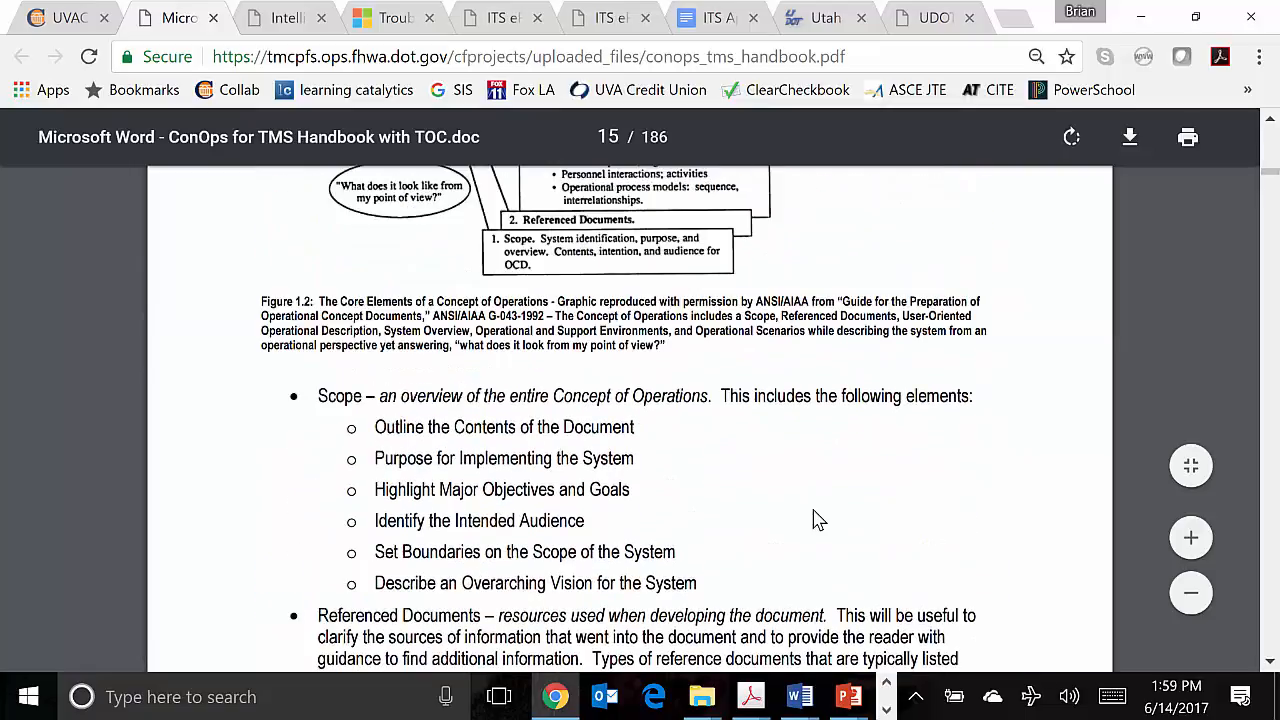
scroll(815, 513, up, 2)
scroll(815, 513, up, 3)
scroll(815, 513, up, 3)
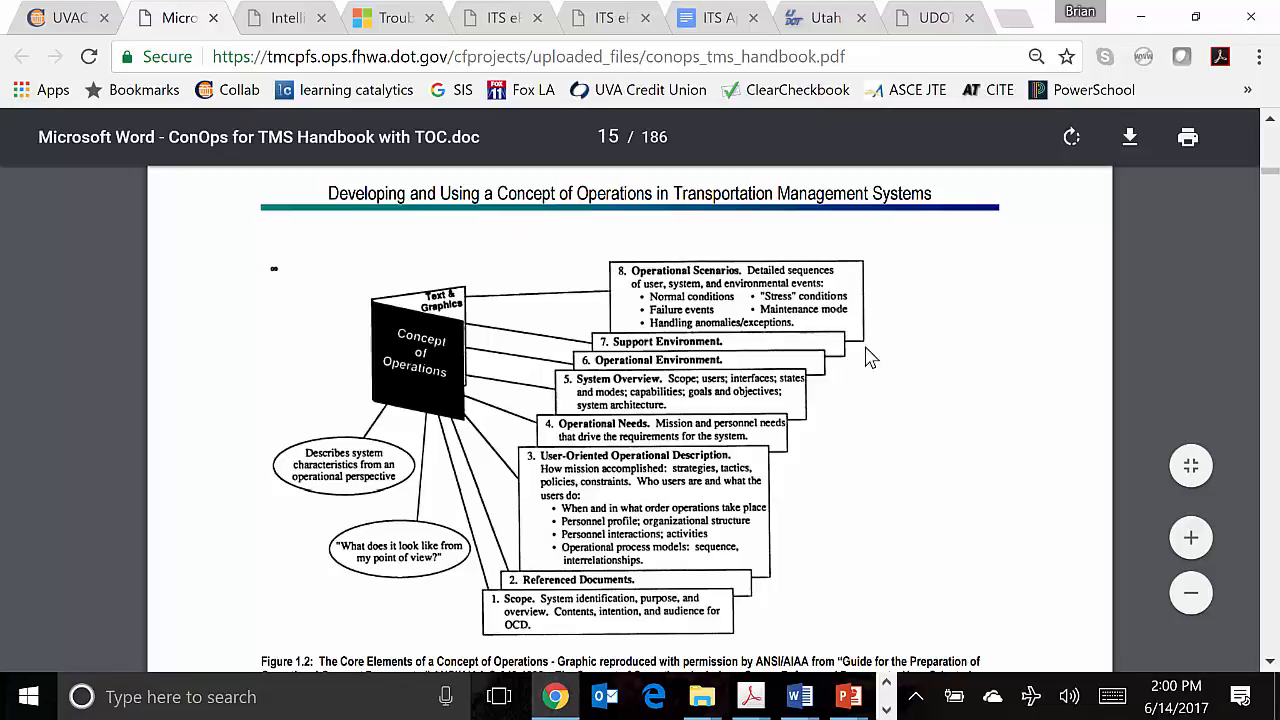
scroll(870, 358, up, 2)
scroll(903, 360, down, 3)
scroll(990, 500, down, 3)
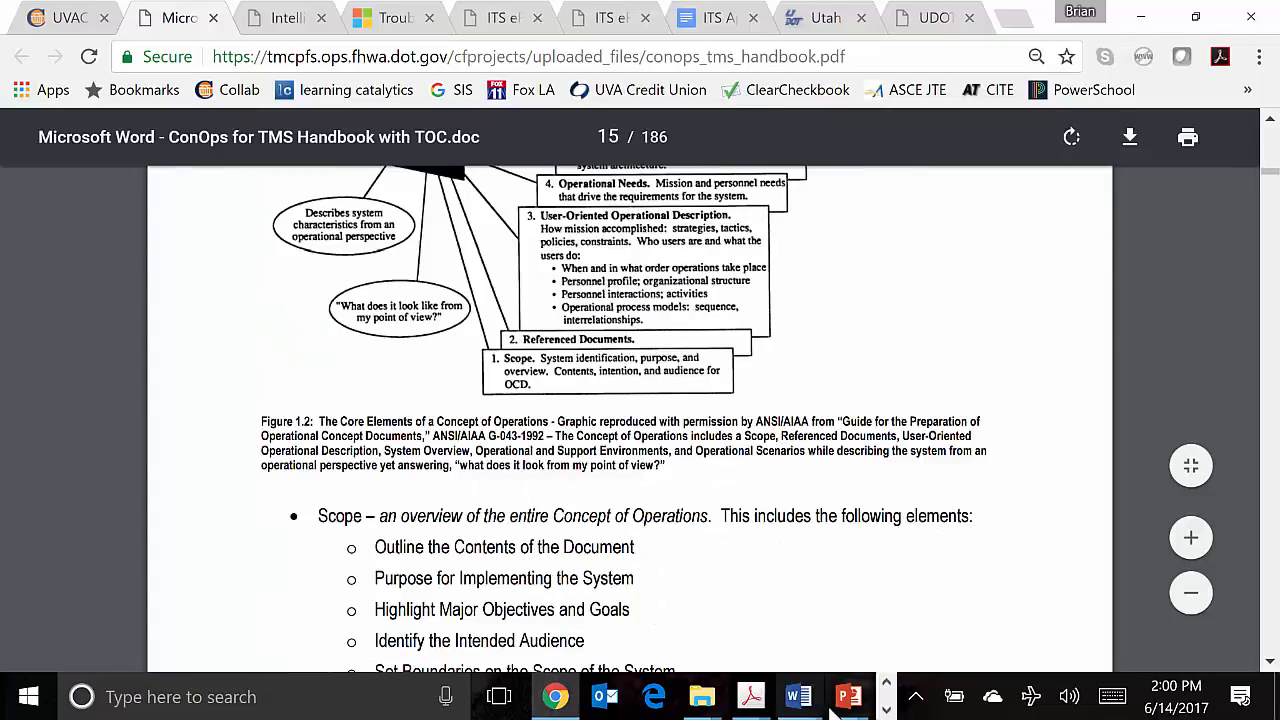